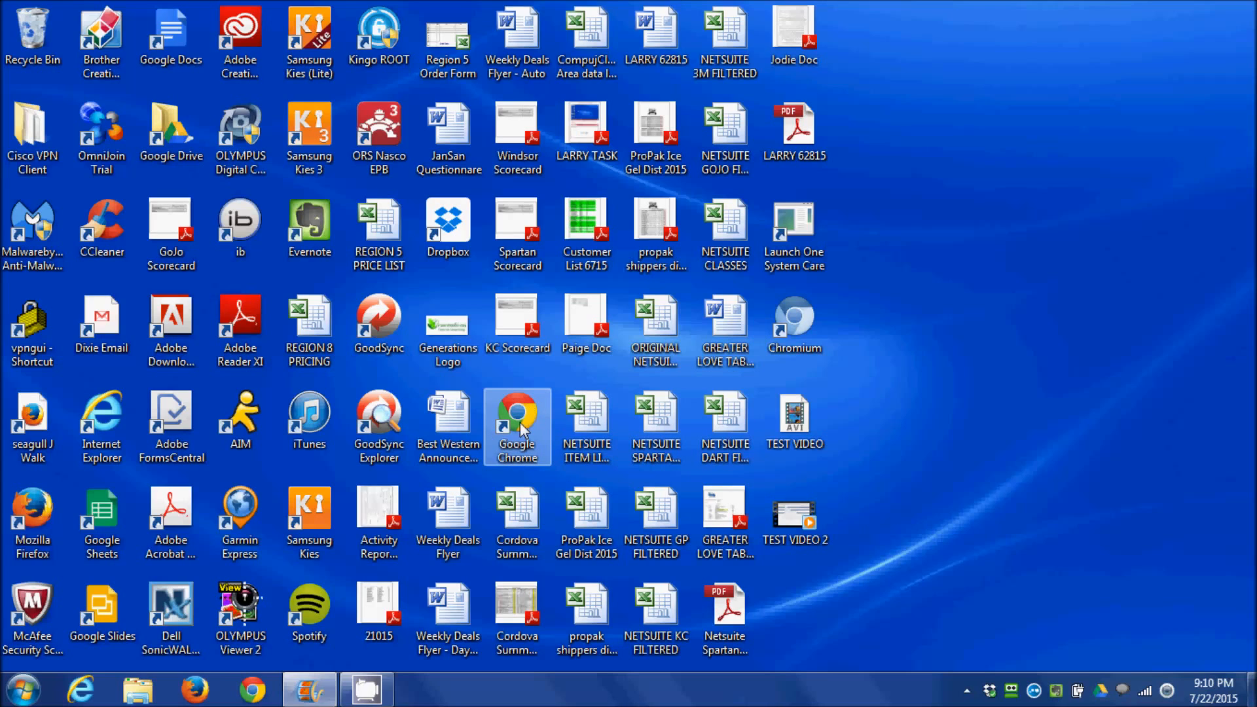
# Launch Google Chrome from the Windows taskbar
pyautogui.click(252, 691)
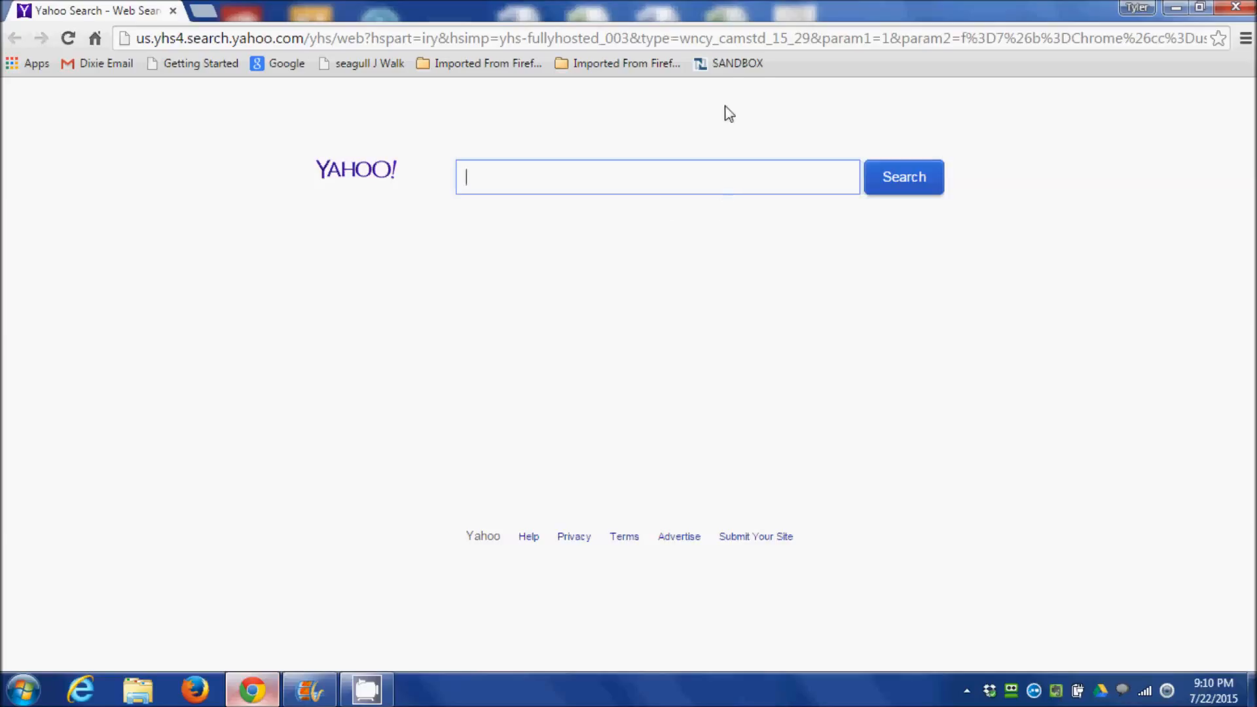
# Load the NetSuite sandbox login page from the SANDBOX bookmark
pyautogui.click(723, 63)
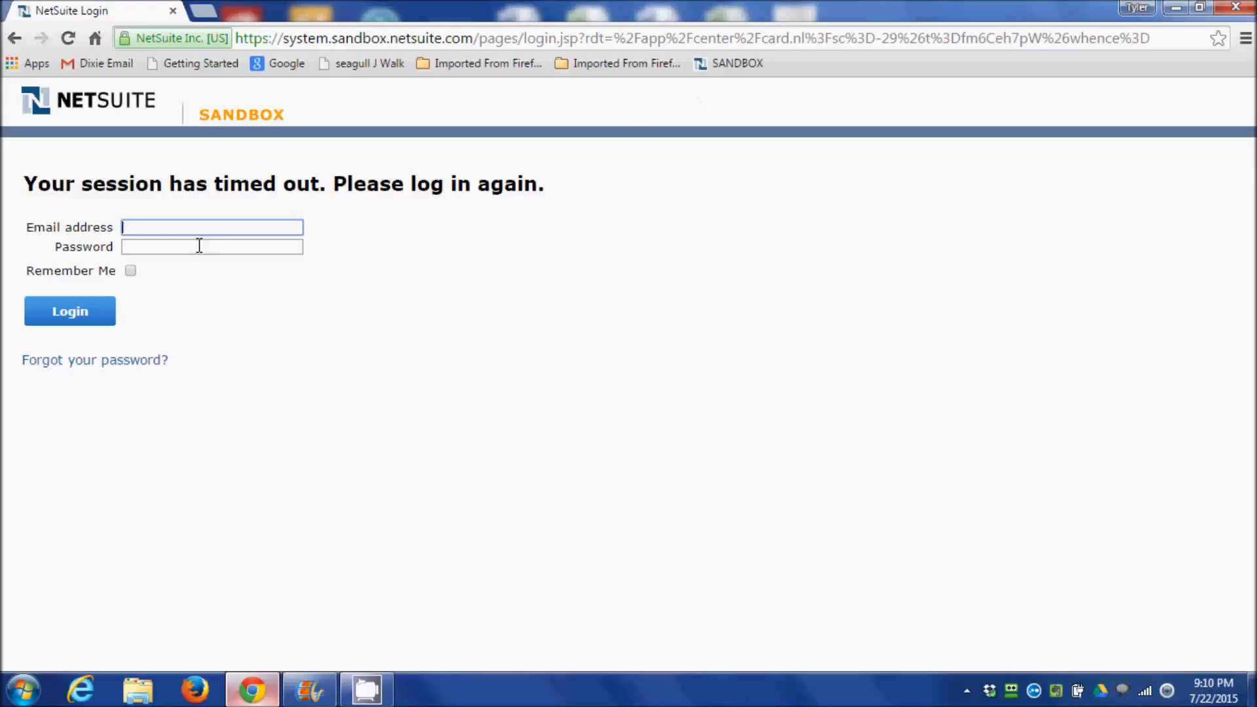
# Sign in to the NetSuite sandbox with the suggested e-mail and the account password, declining Chrome's password save
pyautogui.write('tbasing')
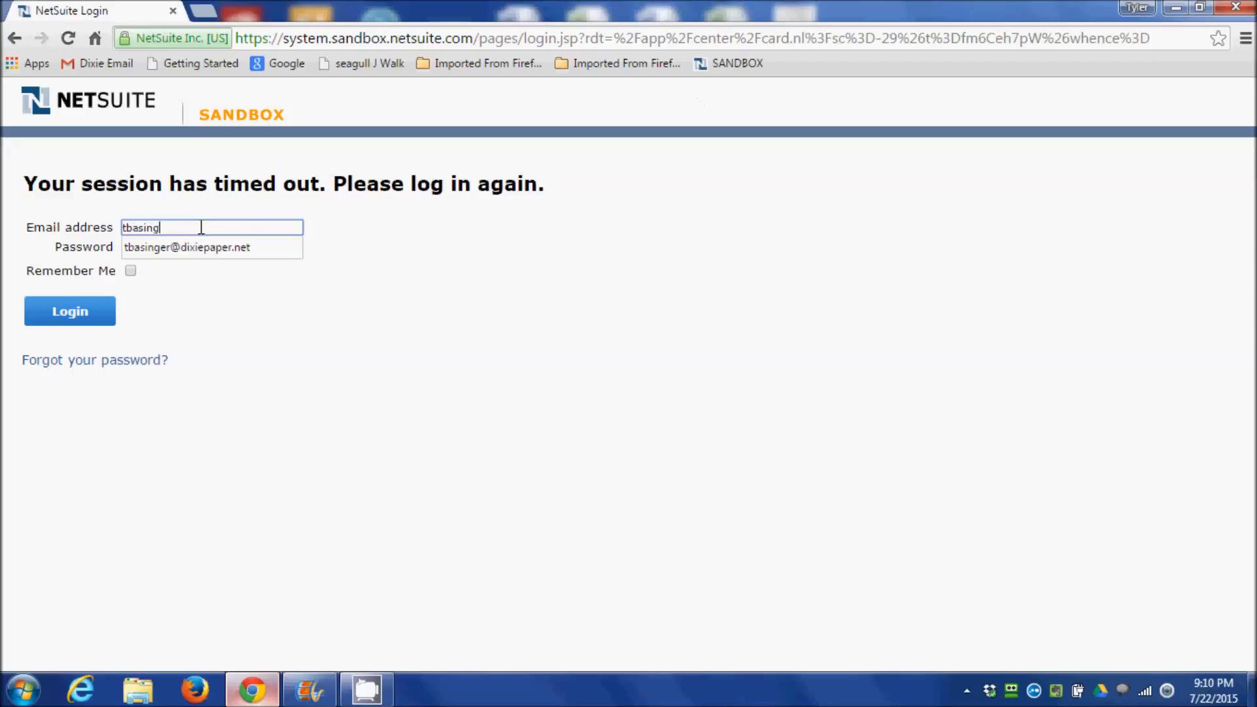
pyautogui.press('Down')
pyautogui.press('Tab')
pyautogui.write('•••••••••••')
pyautogui.press('Return')
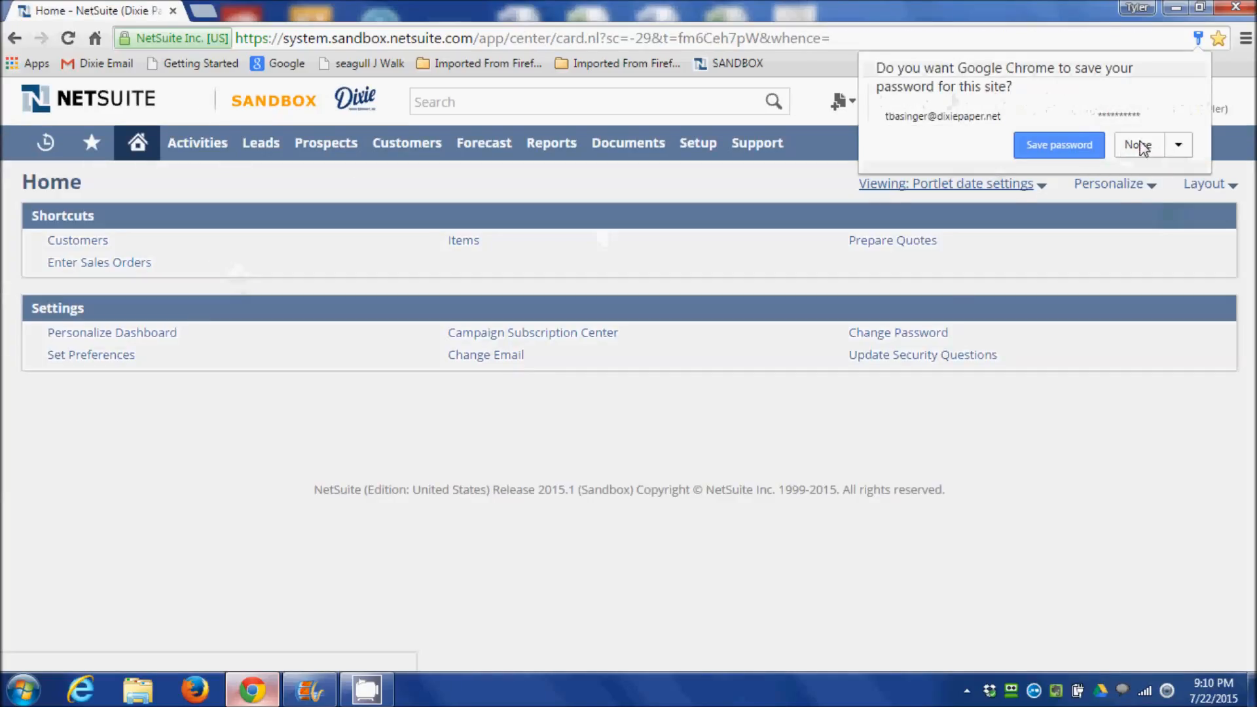
pyautogui.click(1140, 143)
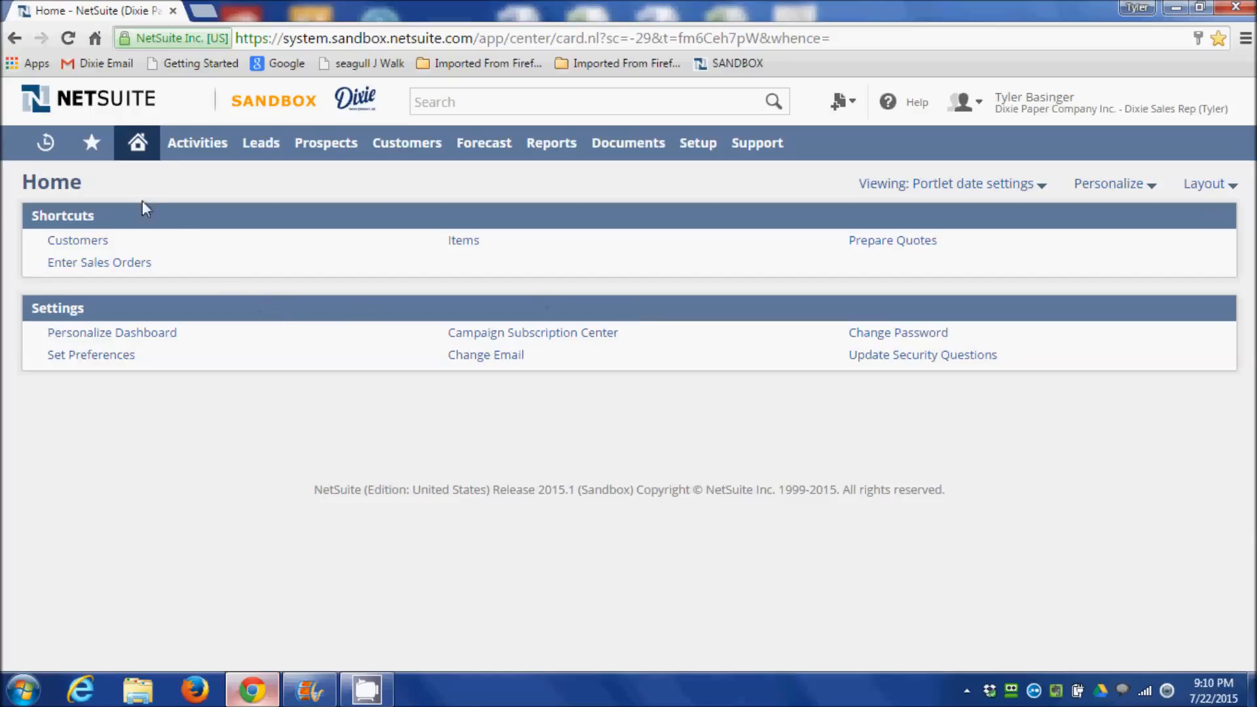
pyautogui.moveTo(139, 142)
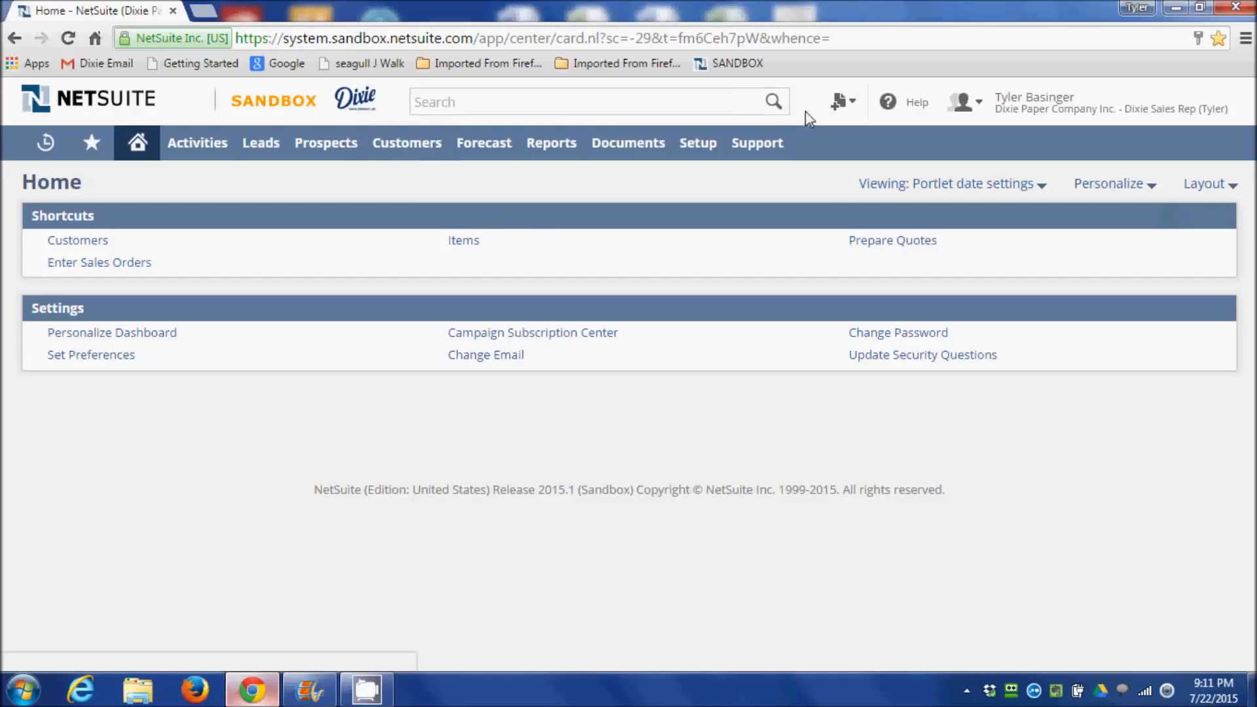
pyautogui.click(493, 104)
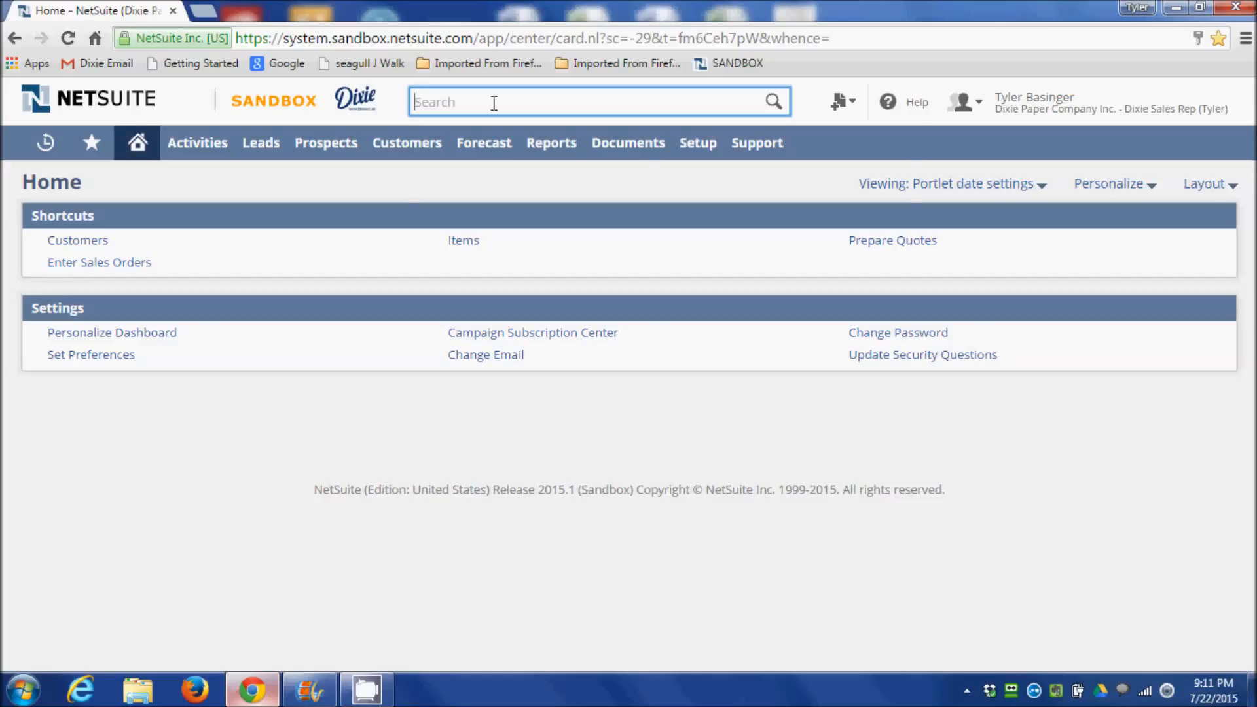
pyautogui.write('tyler')
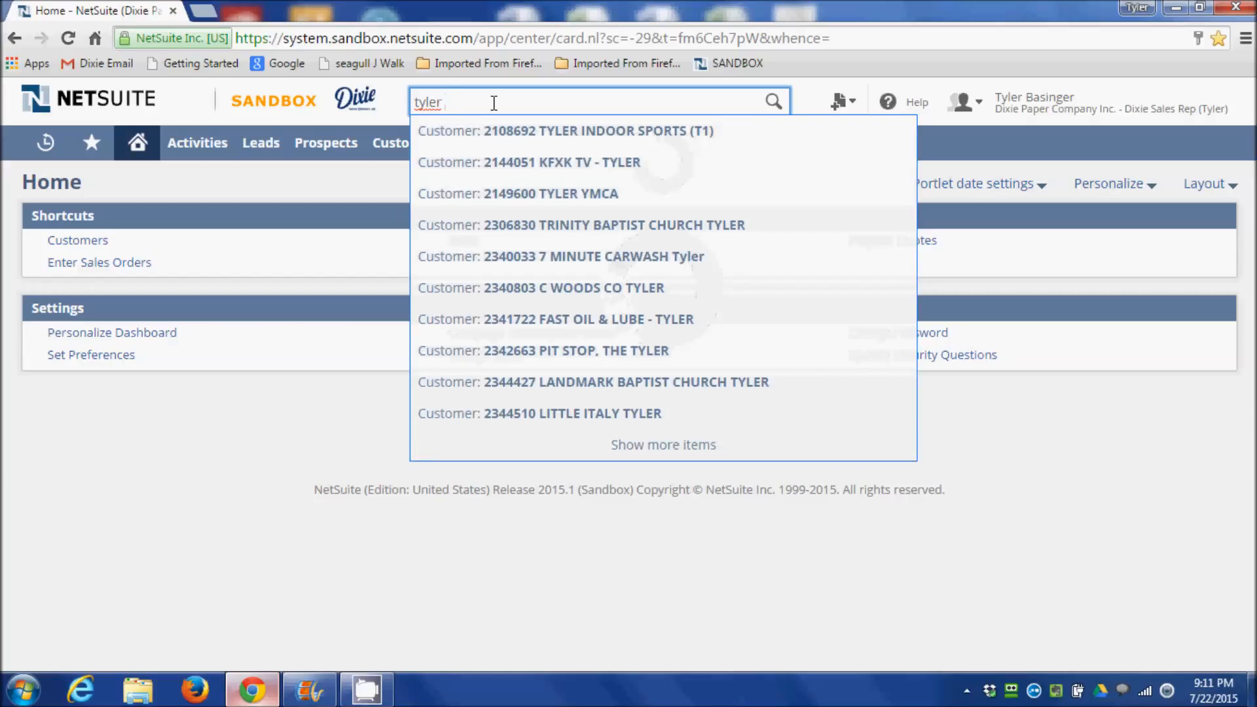
pyautogui.press('BackSpace')
pyautogui.press('BackSpace')
pyautogui.press('BackSpace')
pyautogui.press('BackSpace')
pyautogui.press('BackSpace')
pyautogui.press('BackSpace')
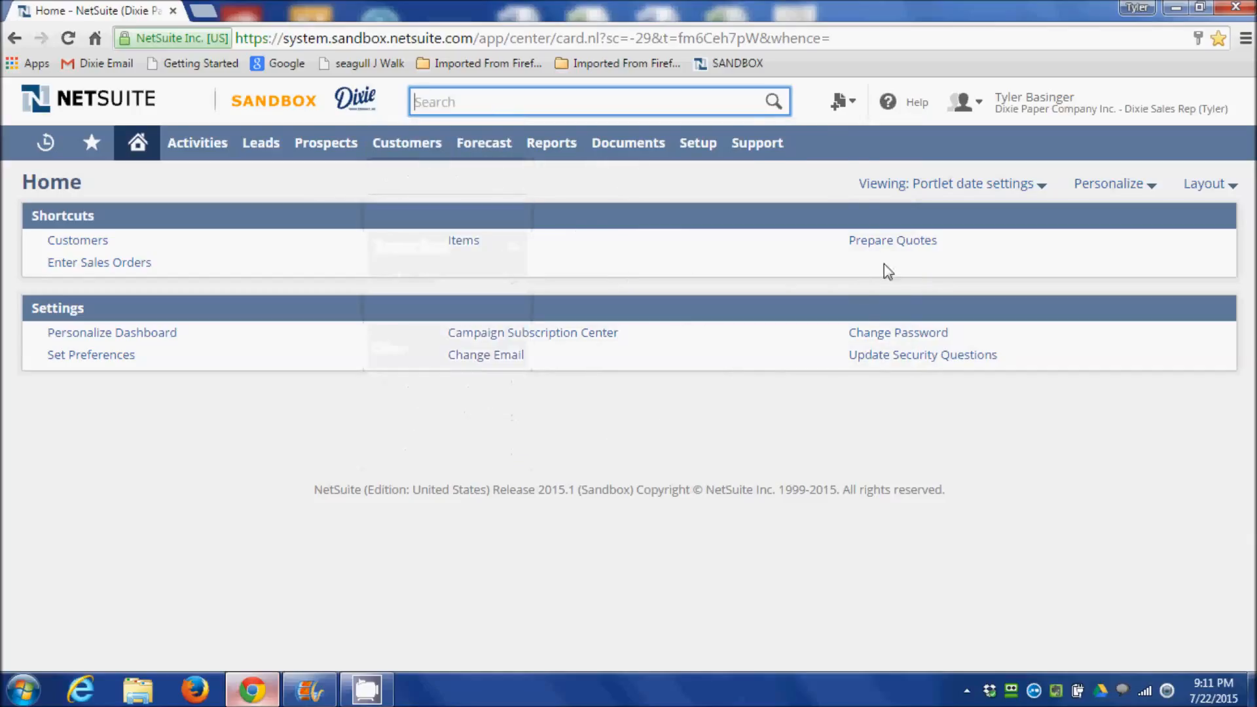
pyautogui.moveTo(843, 105)
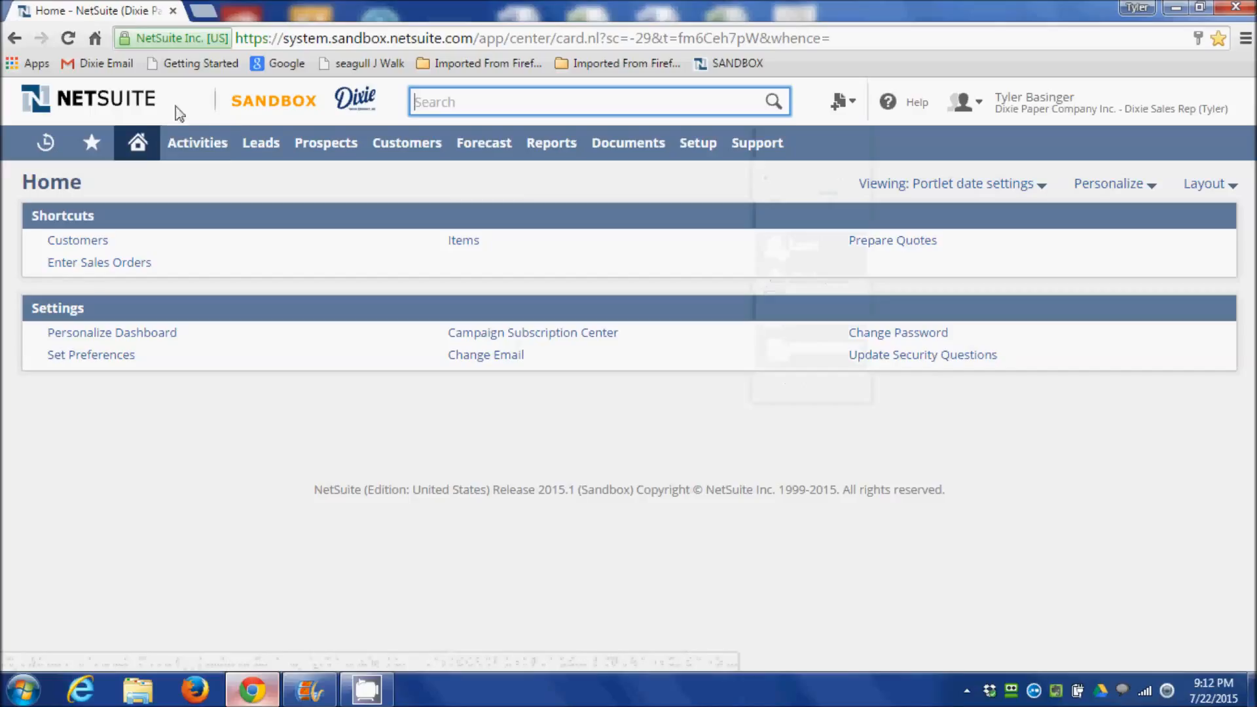
pyautogui.rightClick(147, 10)
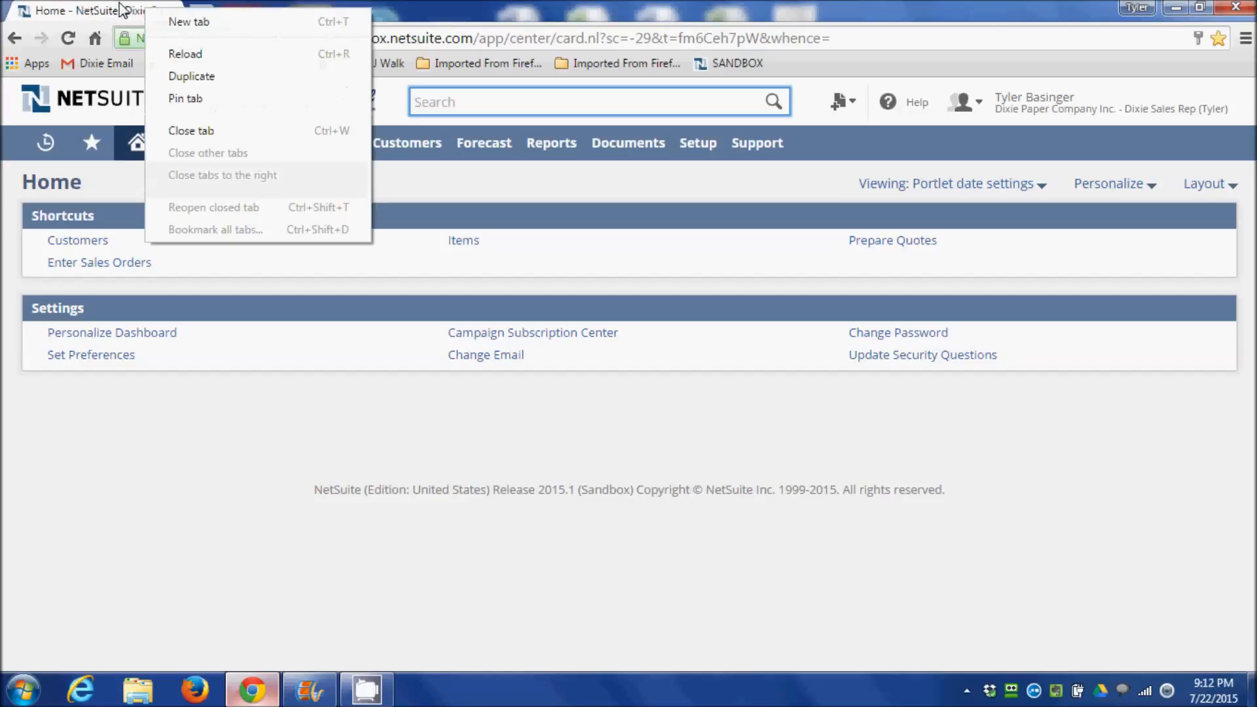
pyautogui.click(178, 76)
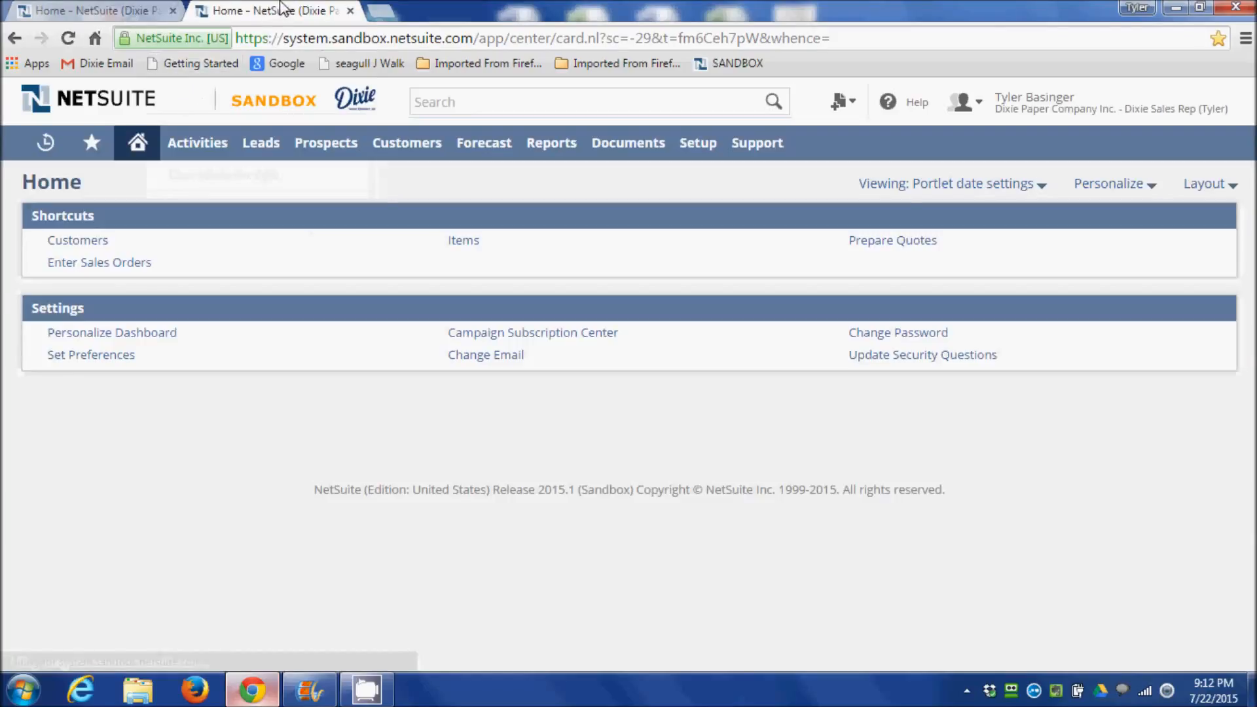
pyautogui.click(457, 105)
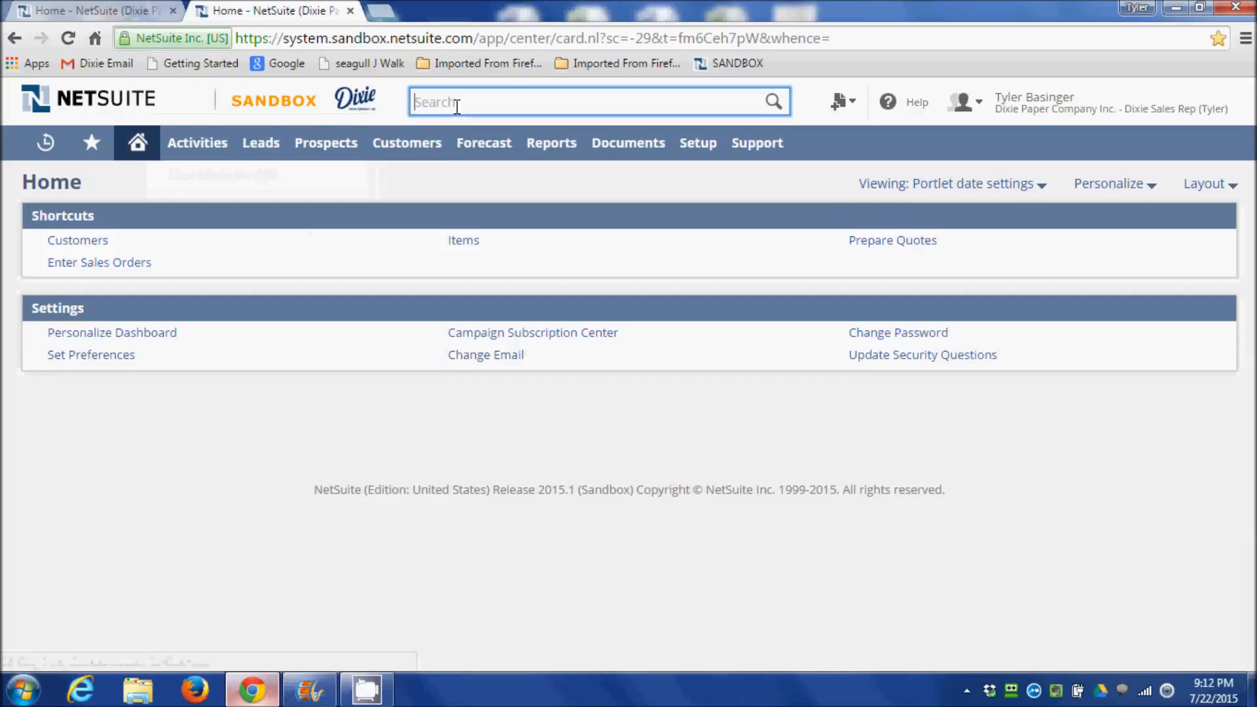
pyautogui.write('ymca')
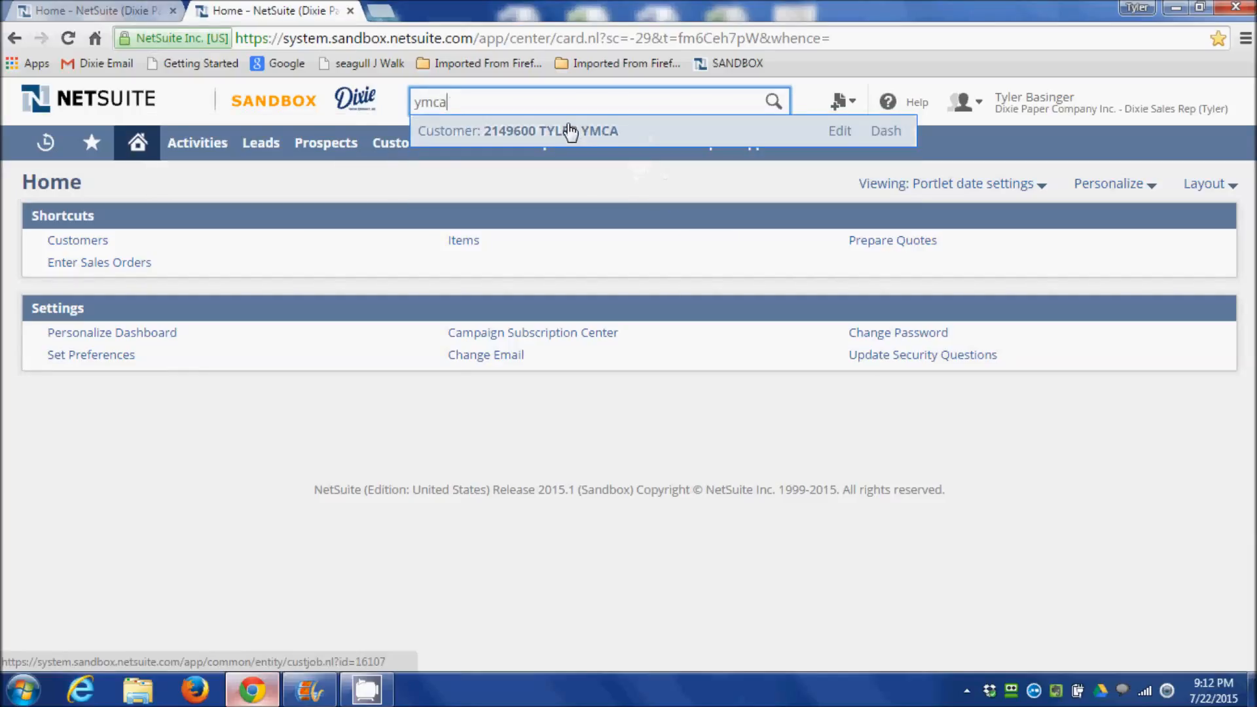
pyautogui.click(352, 11)
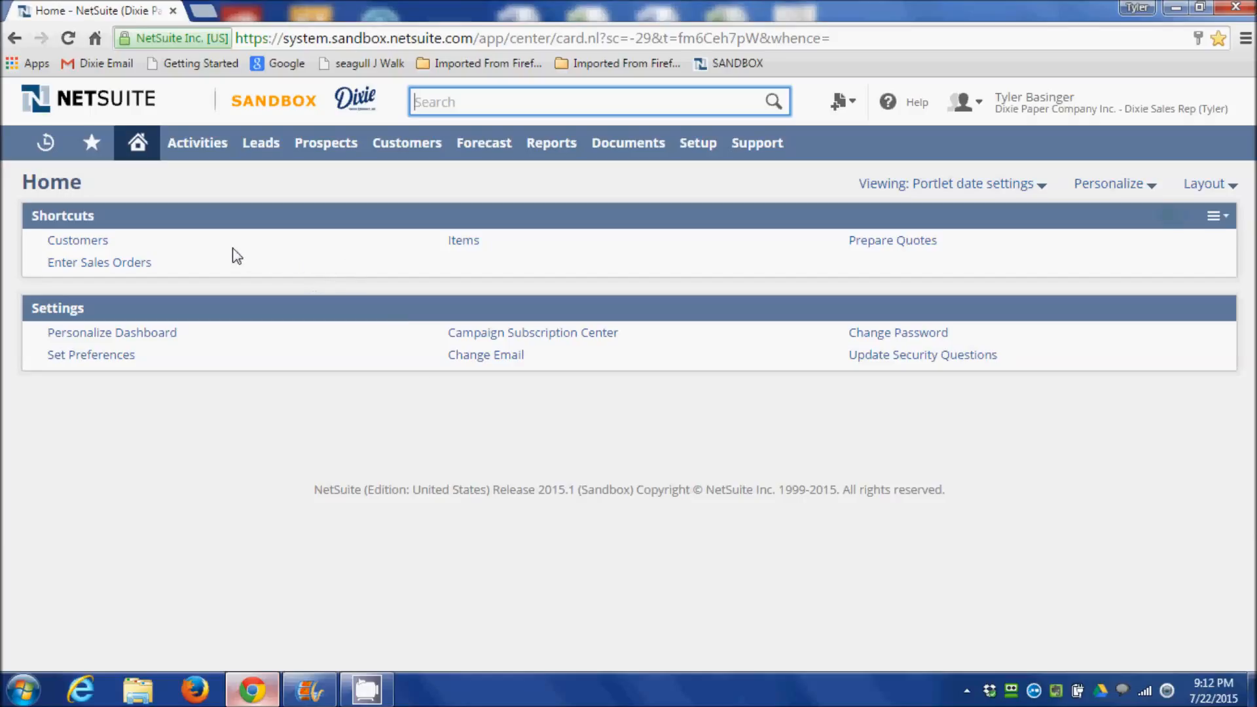
# Start a new sales order from Enter Sales Orders using the Dixie Paper Tyler Sales Order form
pyautogui.click(131, 263)
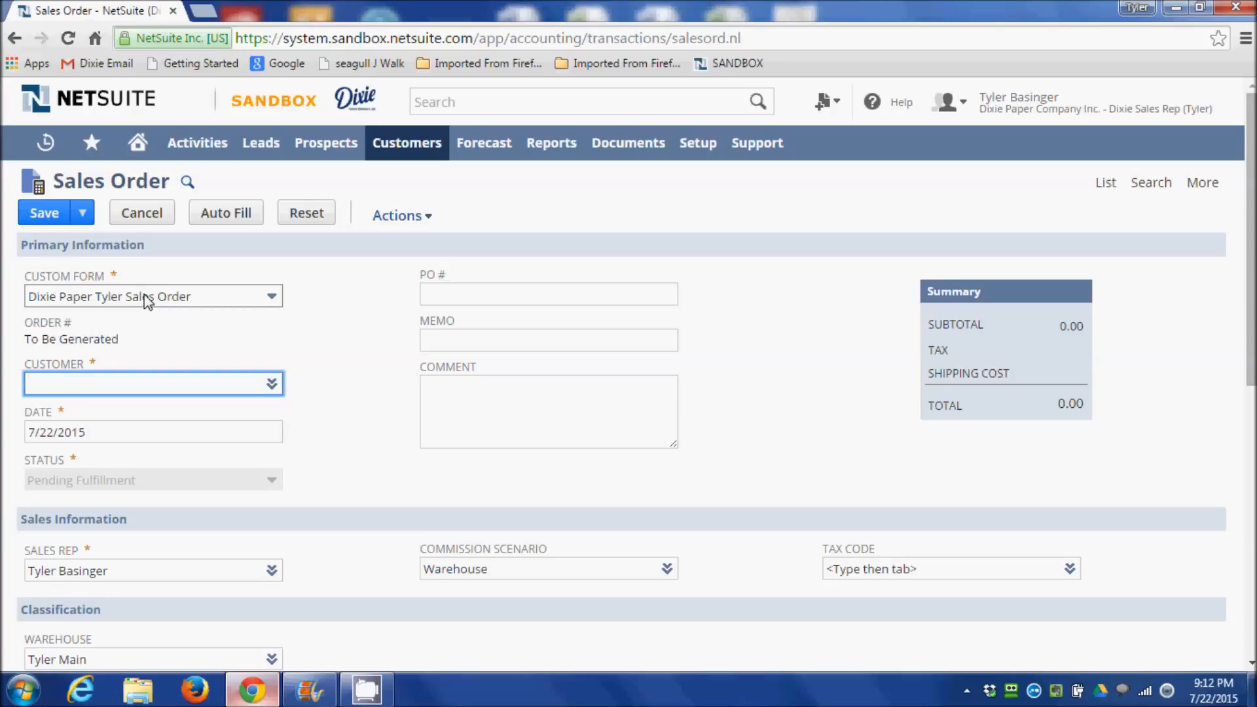
pyautogui.click(273, 298)
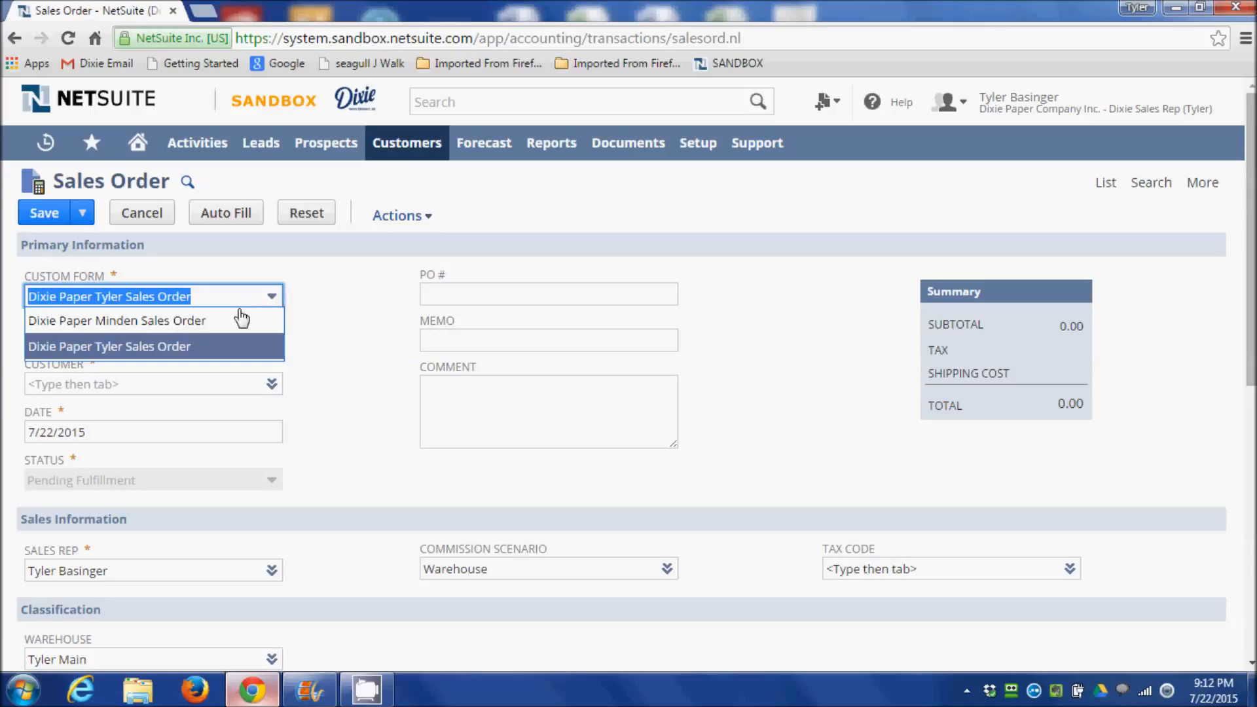
pyautogui.click(154, 353)
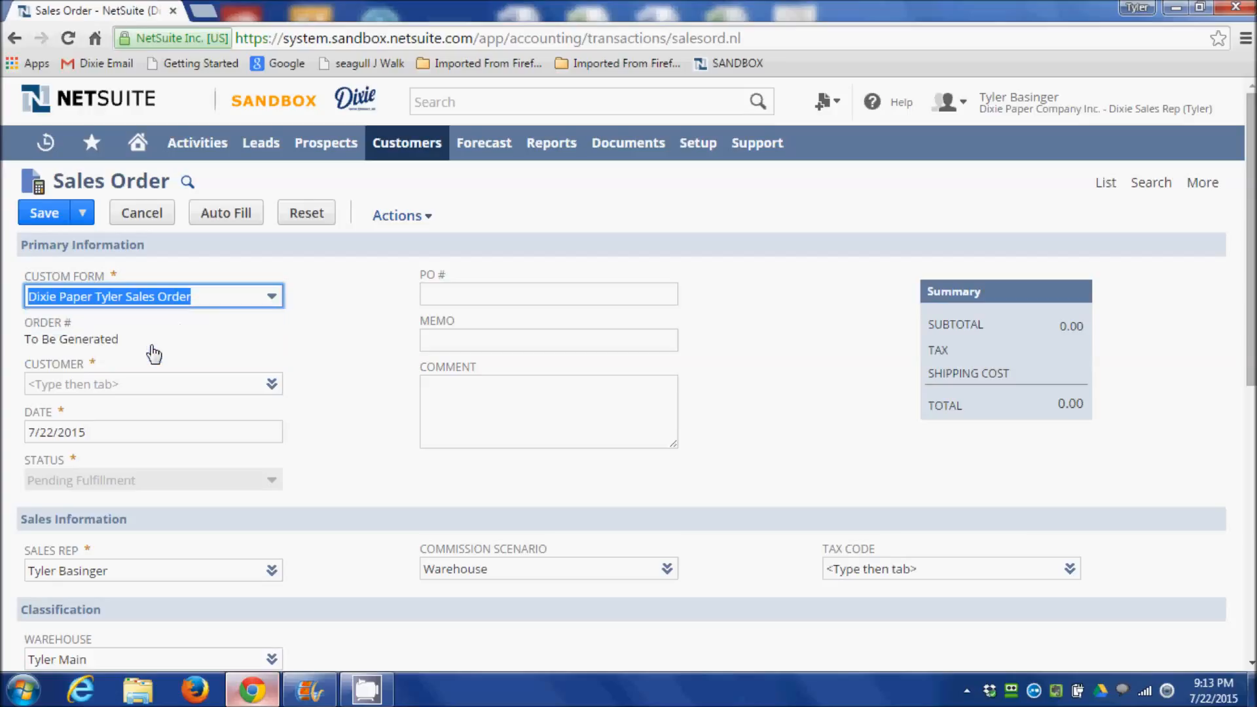
pyautogui.click(307, 321)
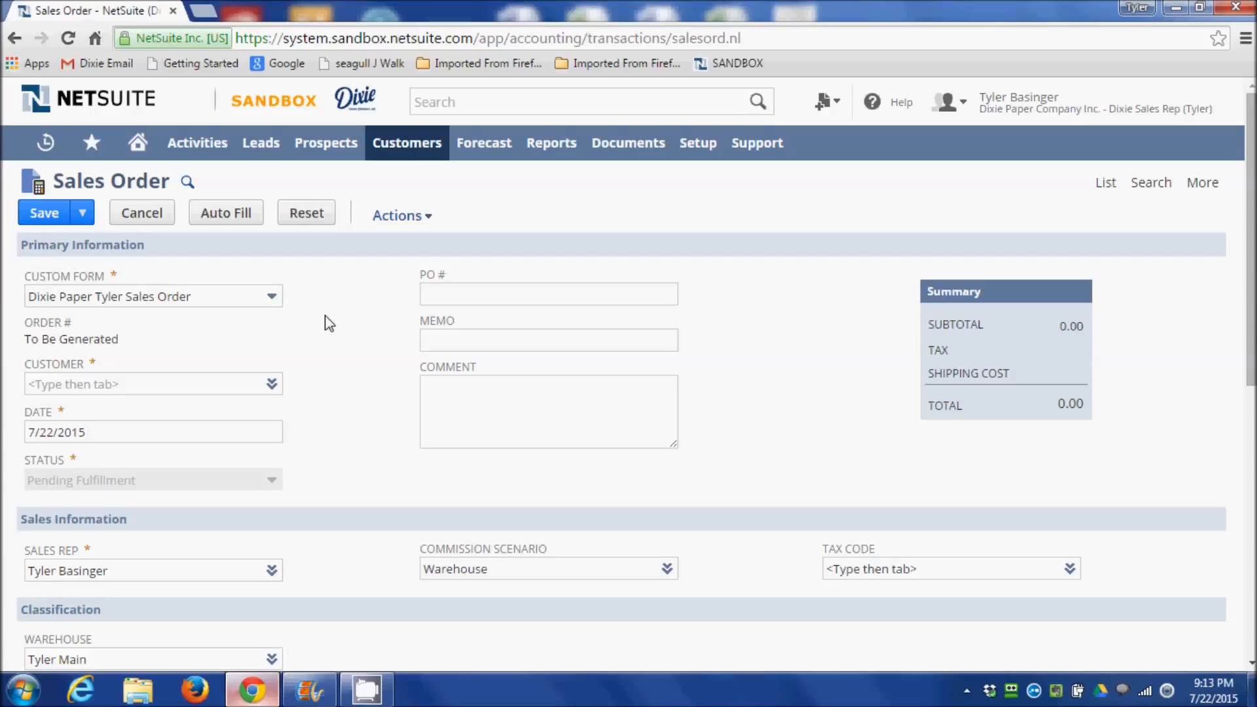
# Select TYLER YMCA as customer, filling comment DELIVER BETWEEN 10-2 and tax code 2TXXX
pyautogui.click(139, 380)
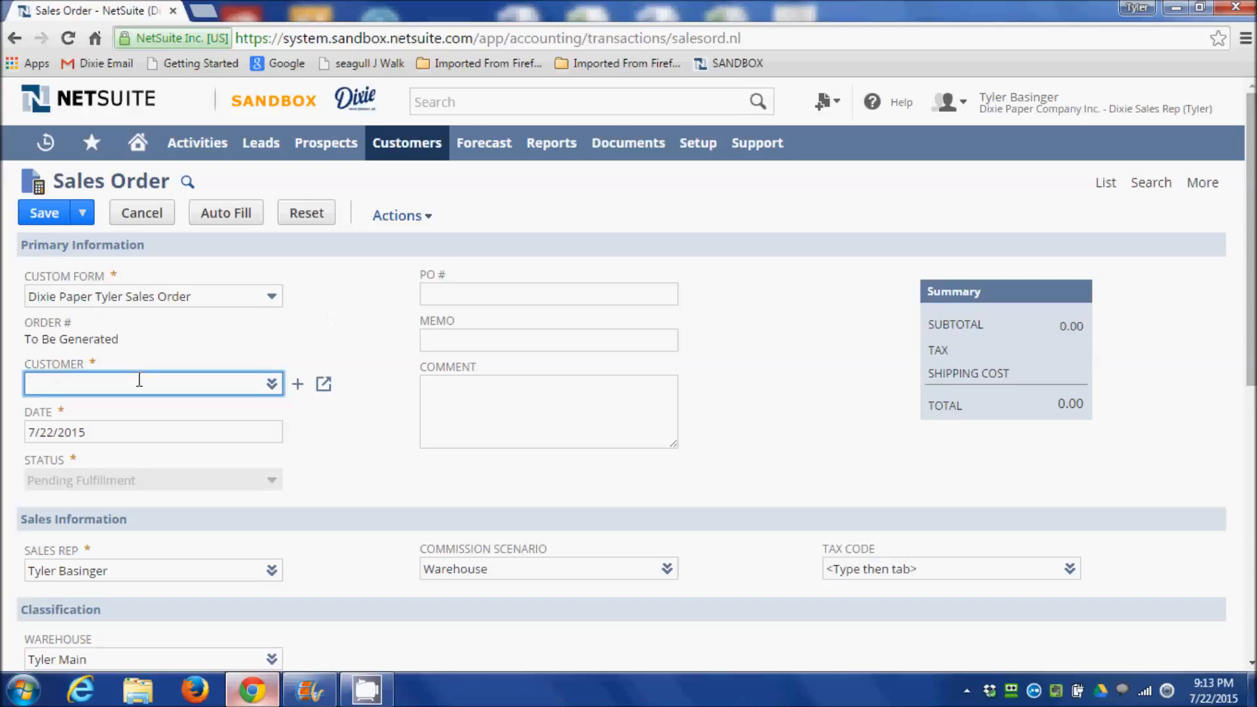
pyautogui.write('ymca')
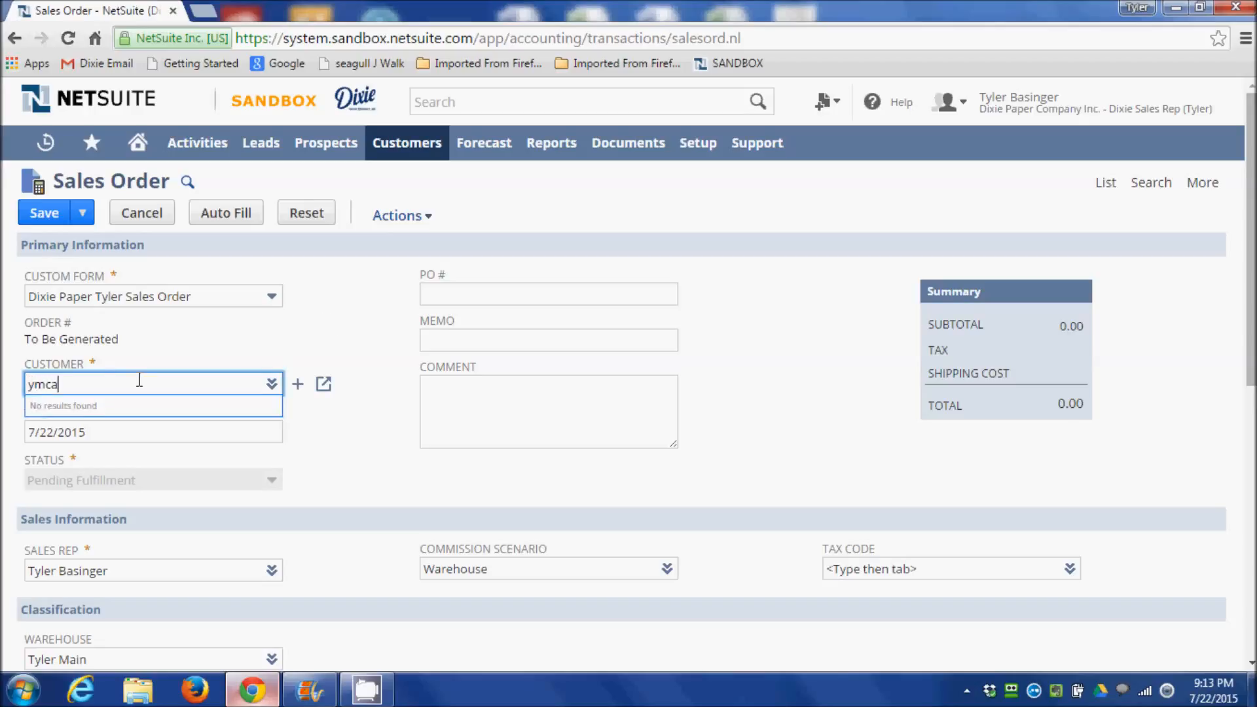
pyautogui.press('BackSpace')
pyautogui.press('BackSpace')
pyautogui.press('BackSpace')
pyautogui.write('tyler')
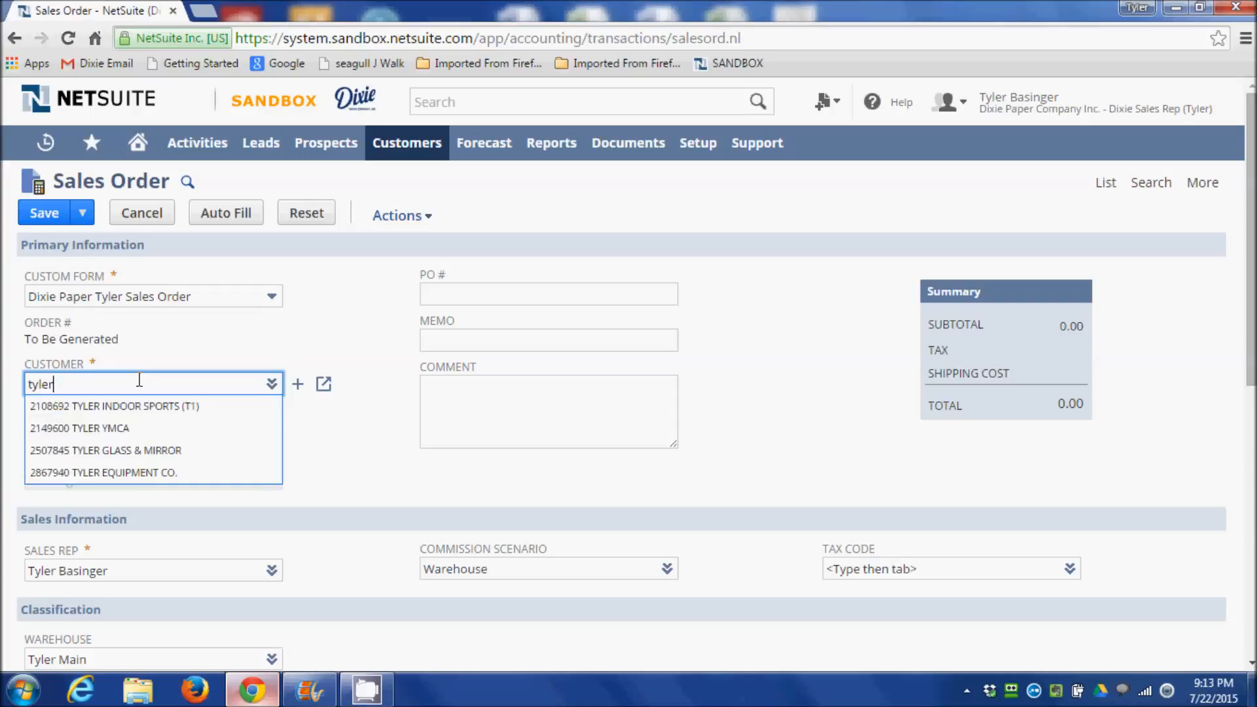
pyautogui.press('Down')
pyautogui.press('Down')
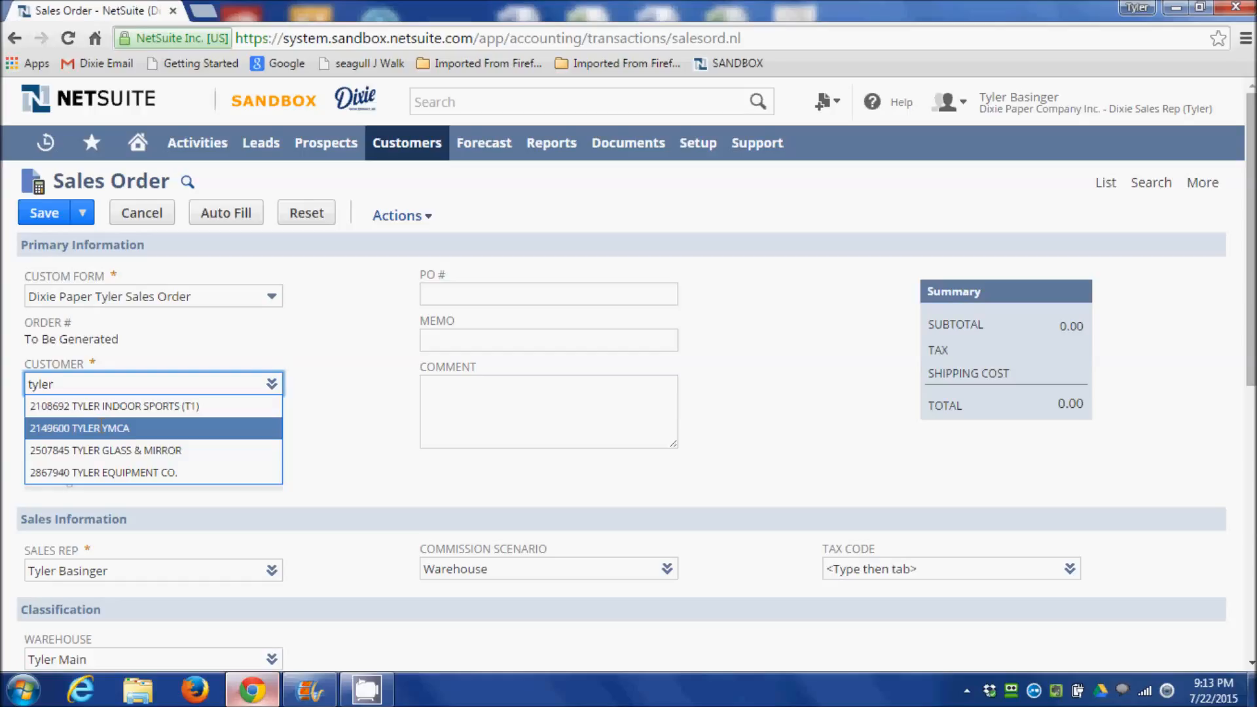
pyautogui.click(102, 428)
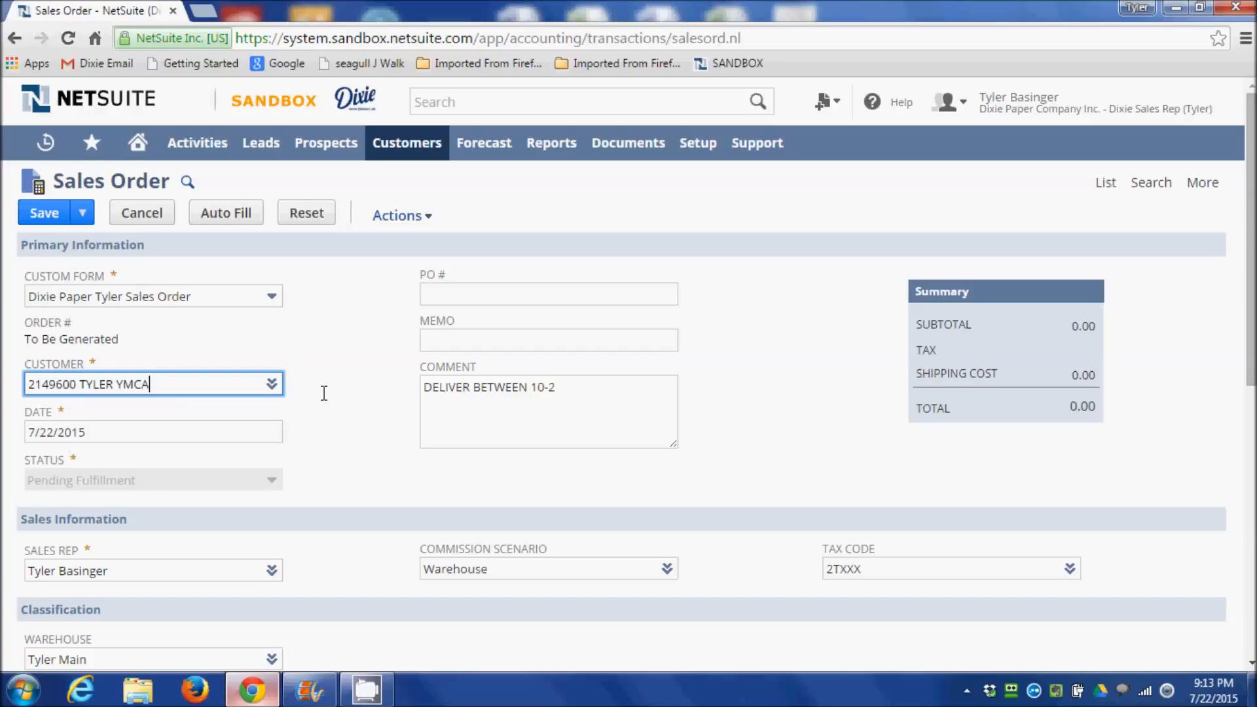
pyautogui.click(396, 456)
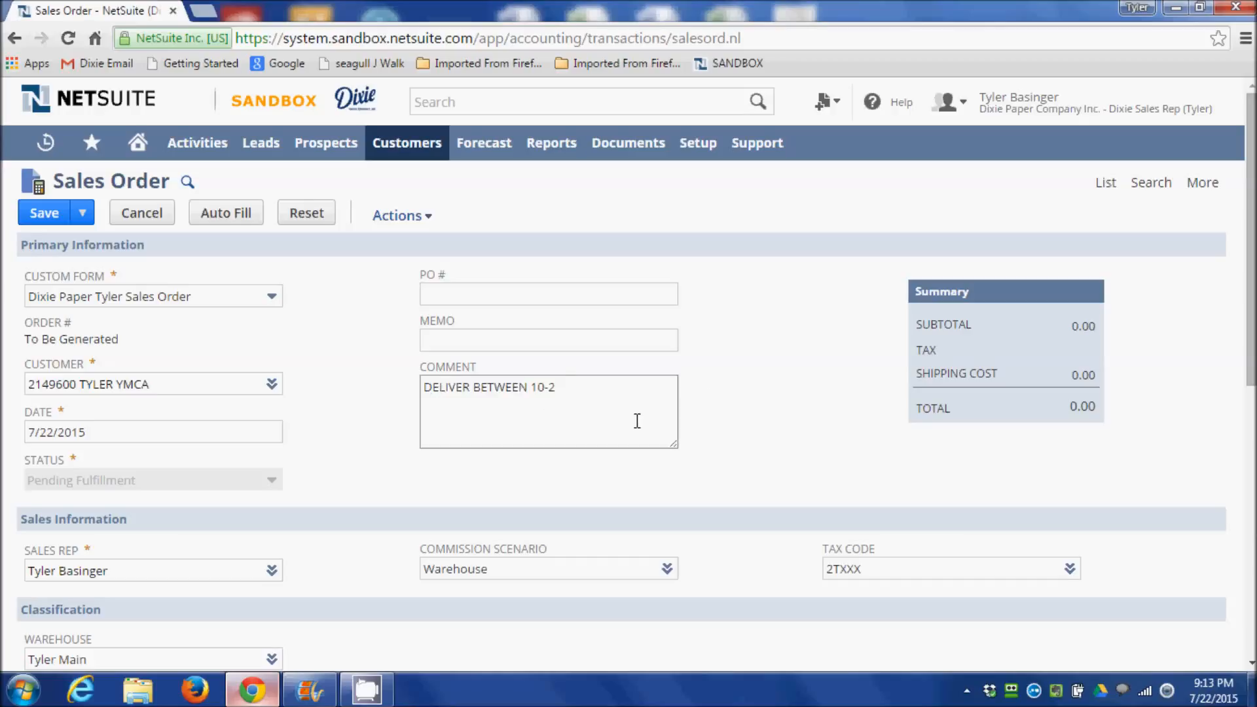
# Leave the memo blank and bring up the Commission Scenario field, currently Warehouse
pyautogui.click(464, 339)
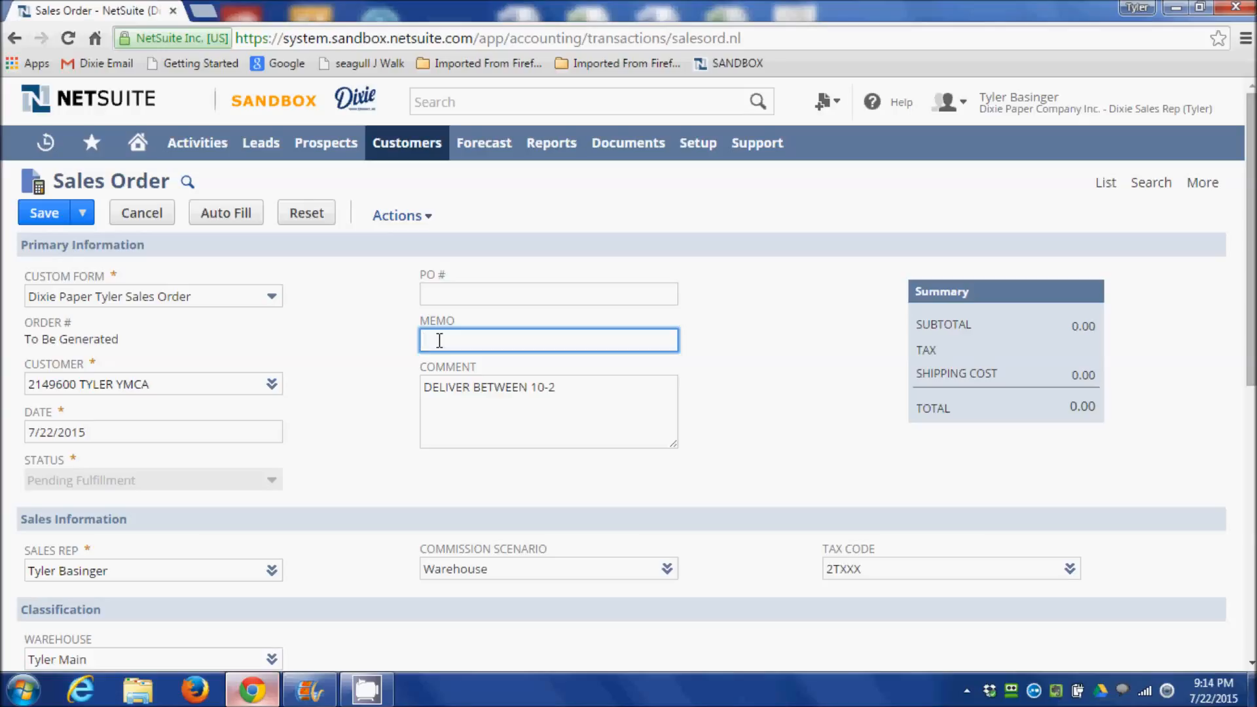
pyautogui.click(358, 354)
pyautogui.scroll(-3, 355, 347)
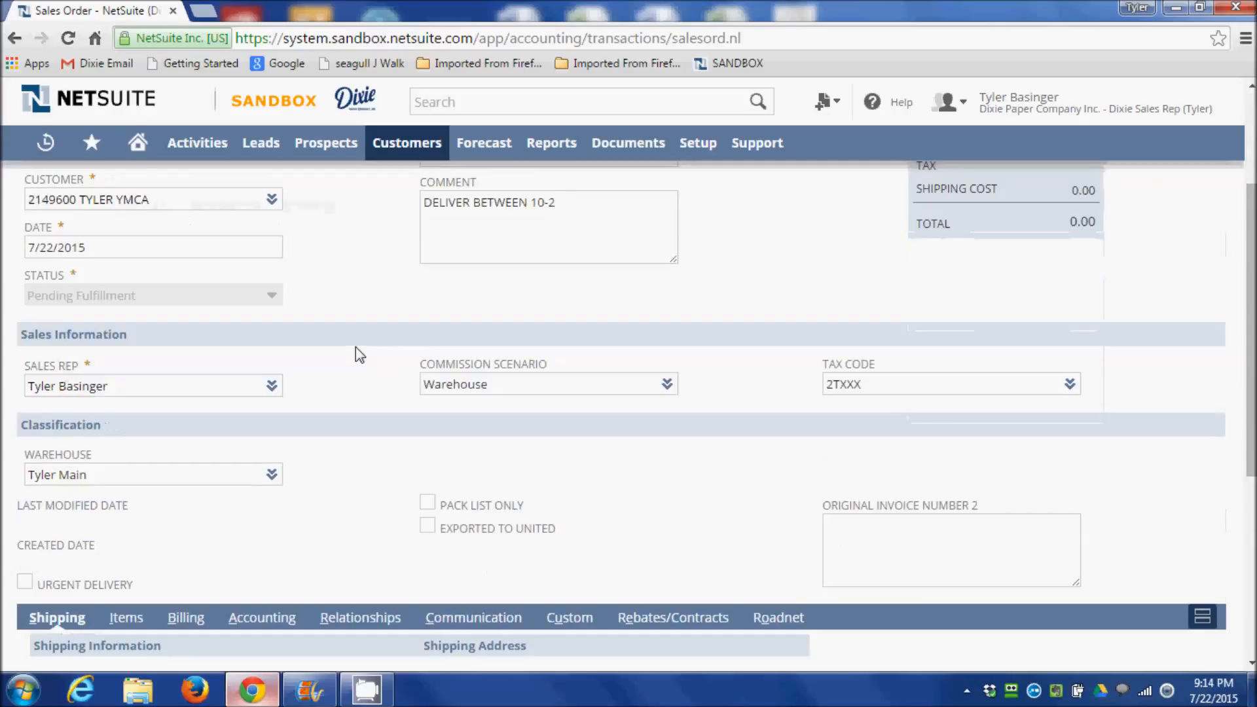
pyautogui.scroll(3, 359, 354)
pyautogui.scroll(-5, 355, 347)
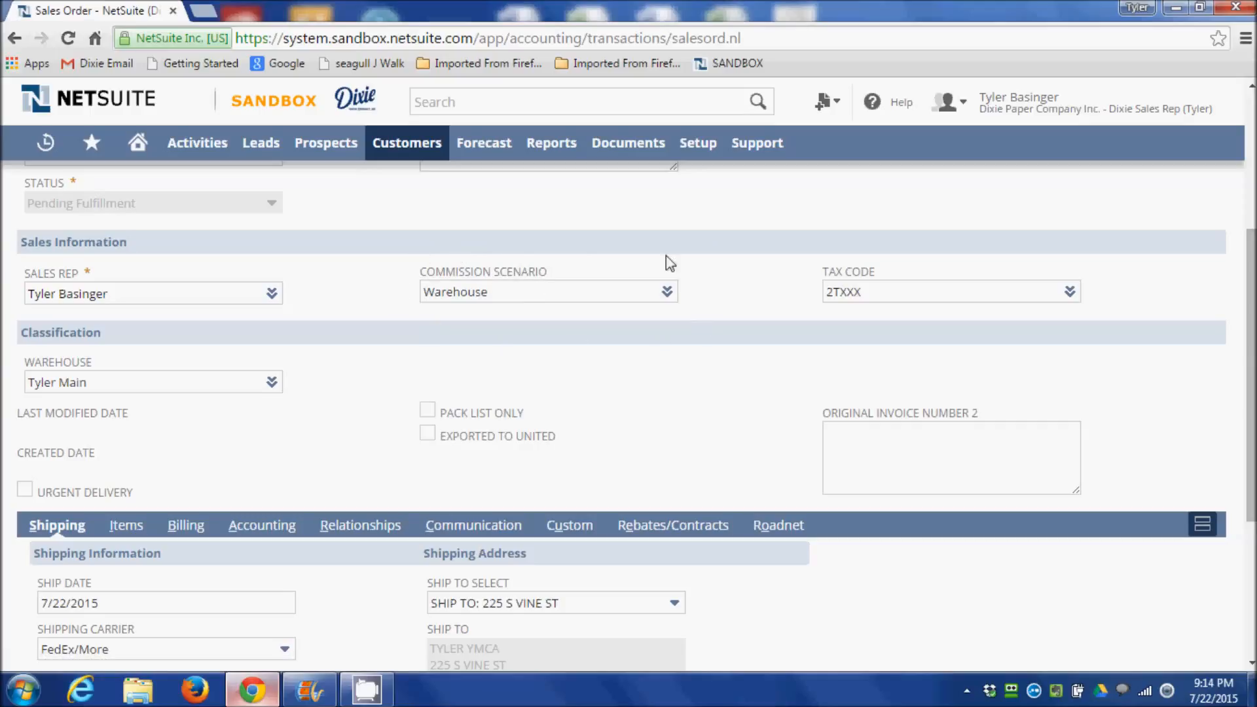
pyautogui.moveTo(668, 295)
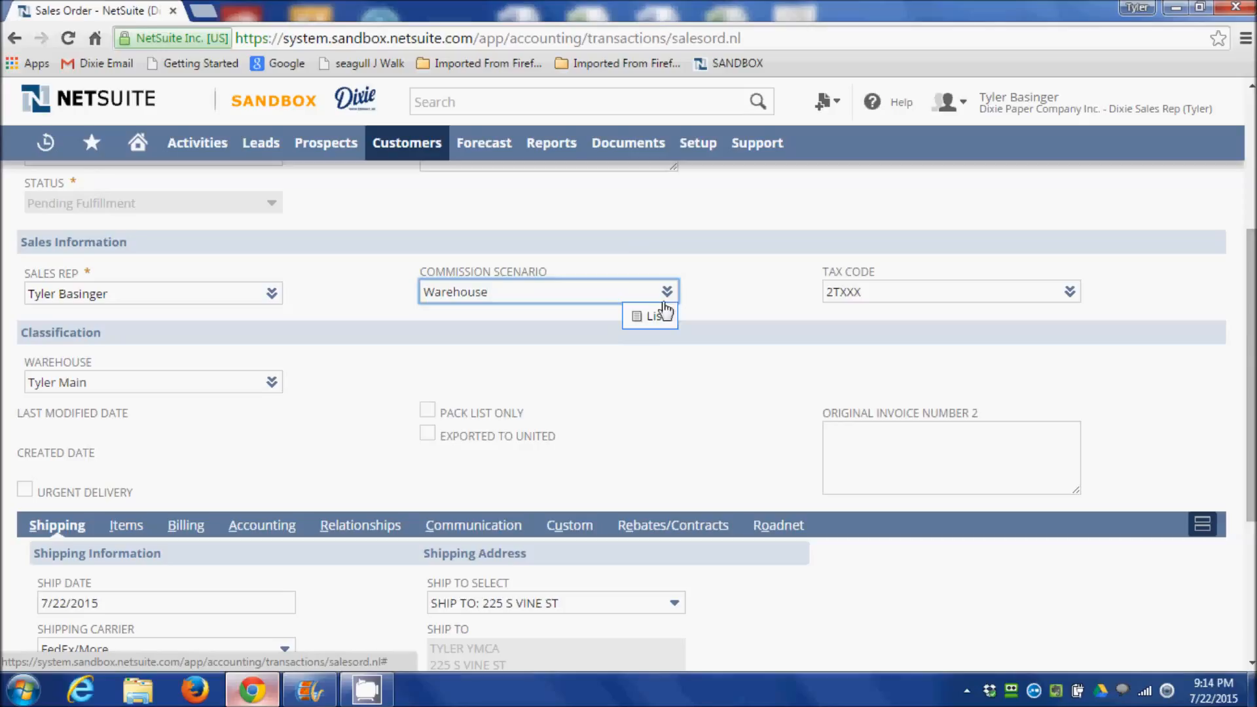
# Change the commission scenario from Warehouse to Bid
pyautogui.click(656, 317)
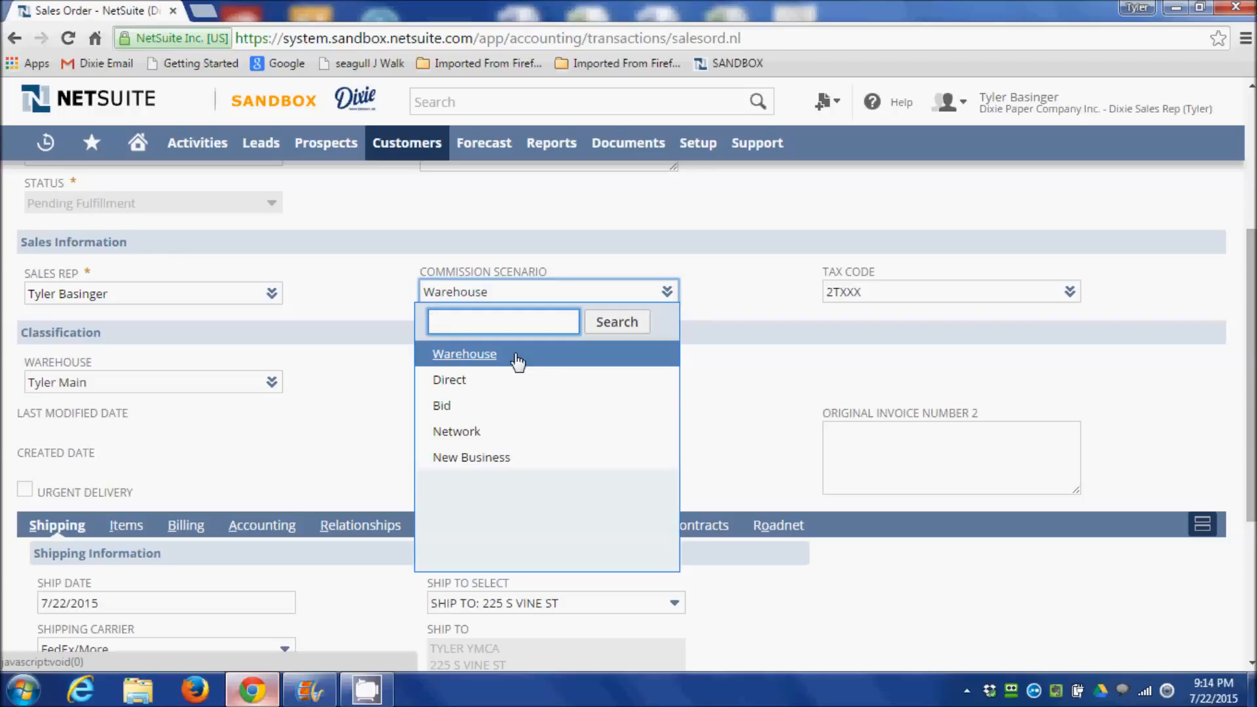
pyautogui.click(449, 410)
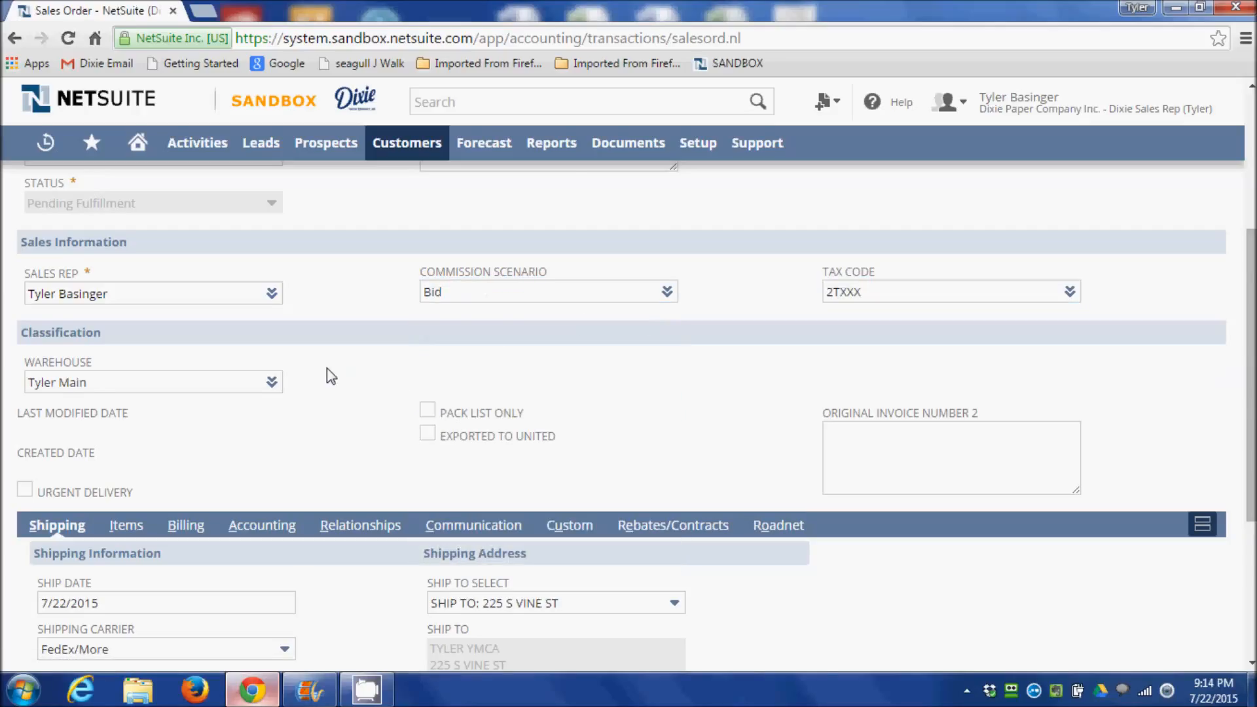
pyautogui.scroll(-1, 327, 370)
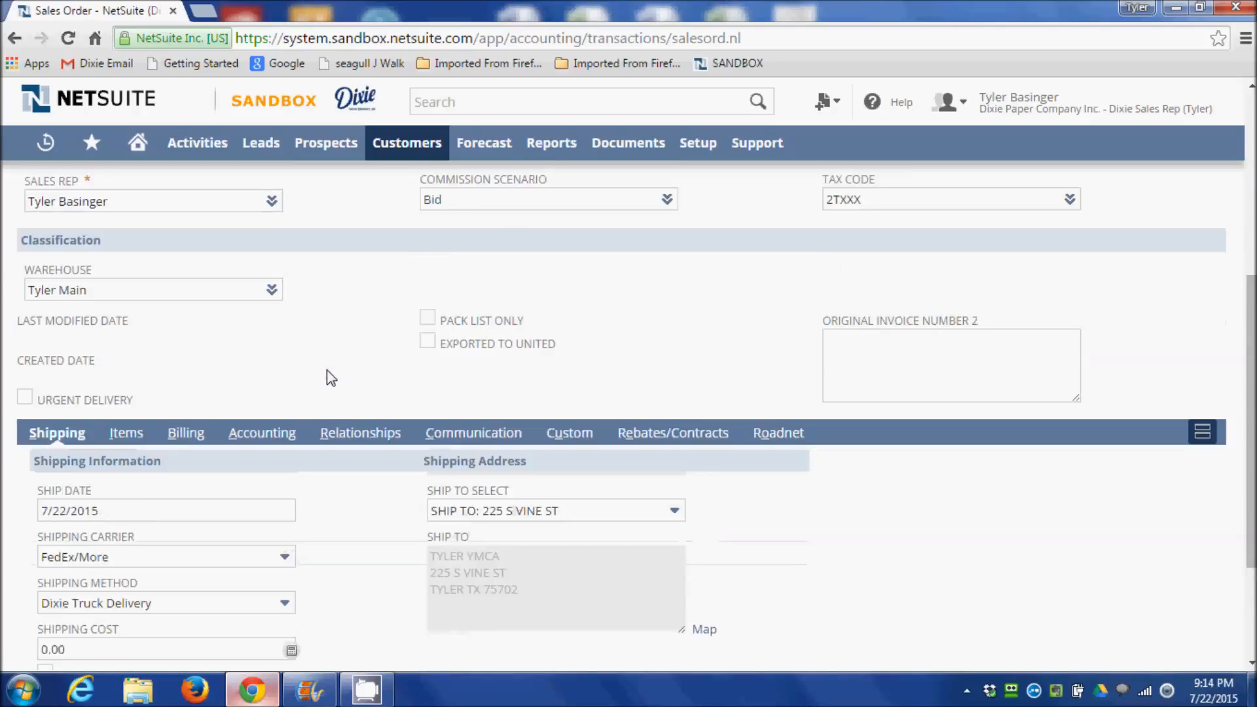
pyautogui.scroll(-2, 327, 372)
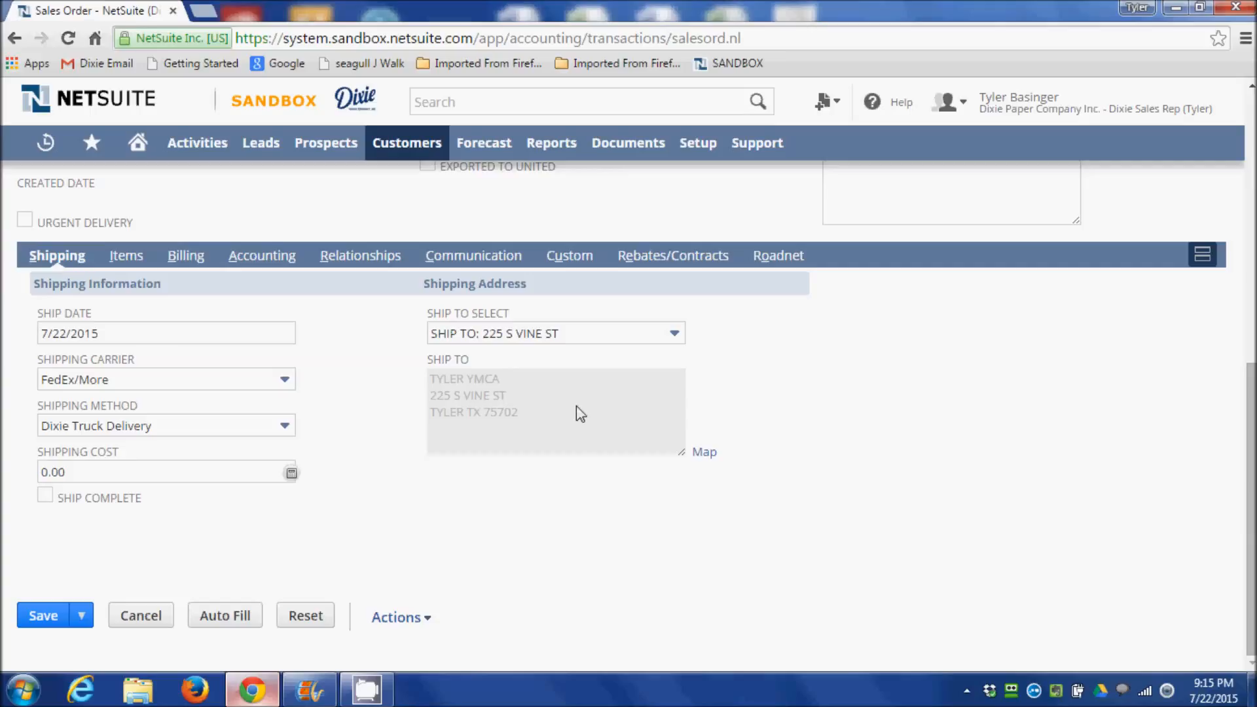
pyautogui.click(676, 337)
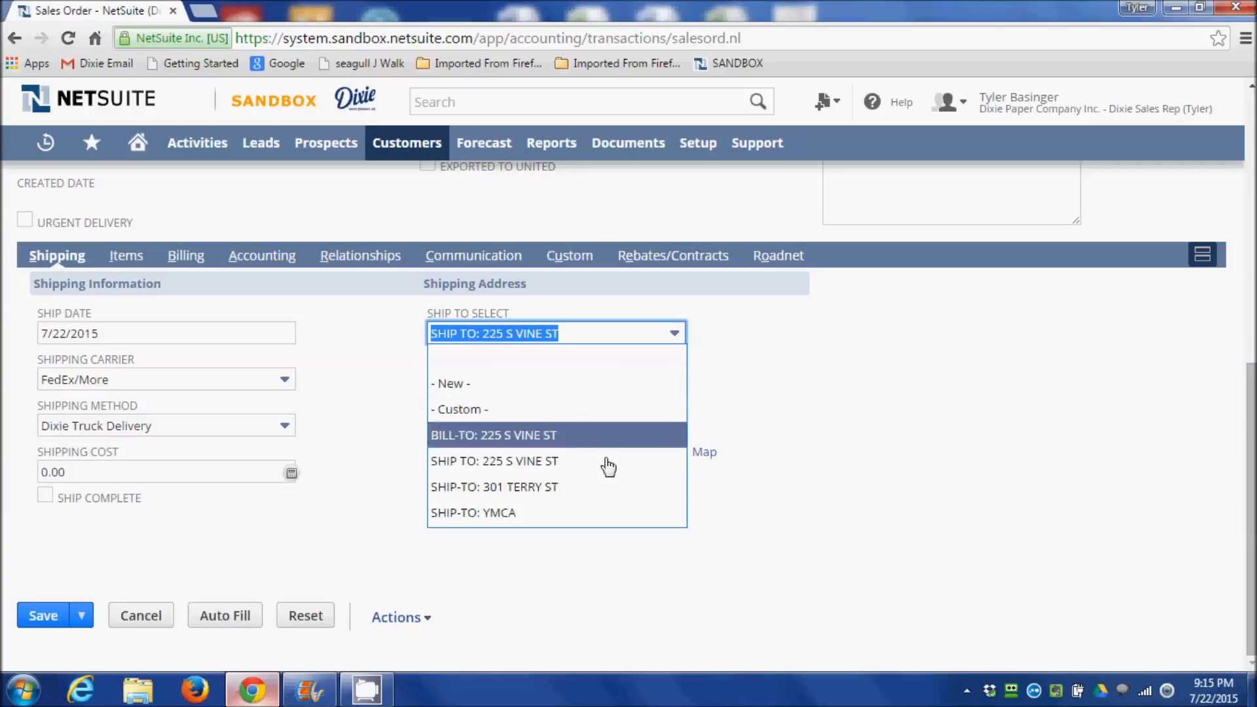
pyautogui.click(571, 491)
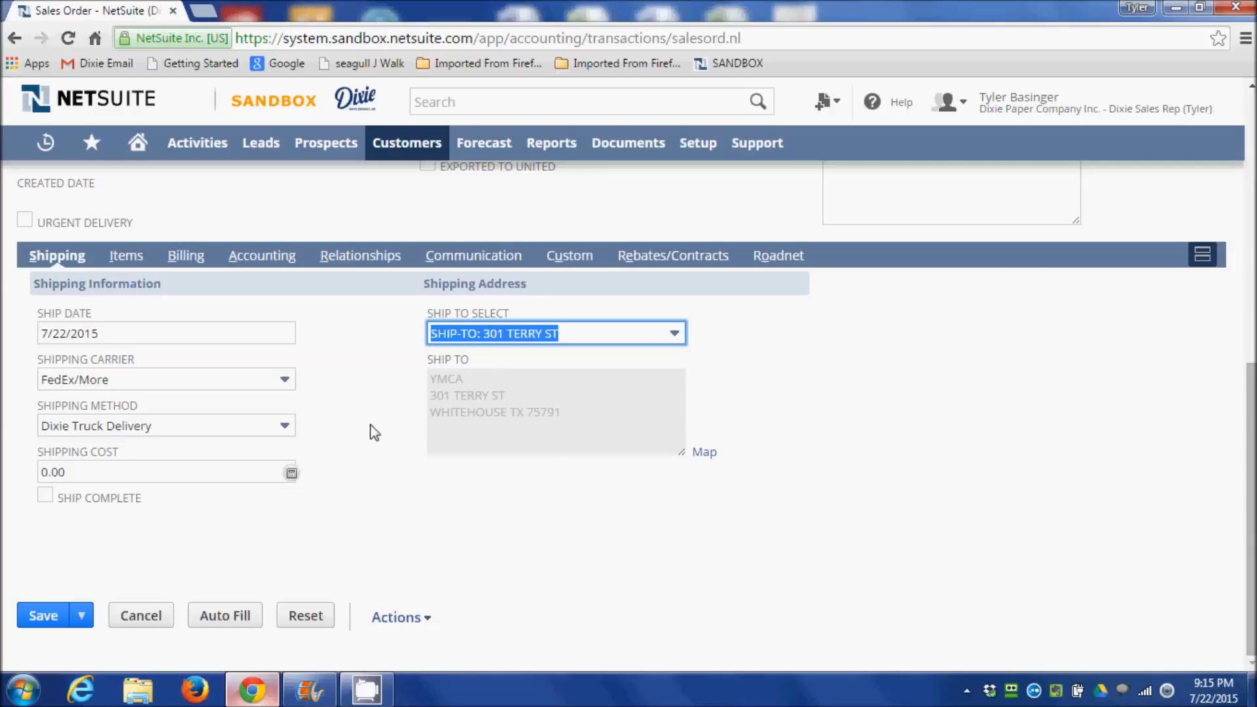
pyautogui.click(47, 495)
pyautogui.click(46, 496)
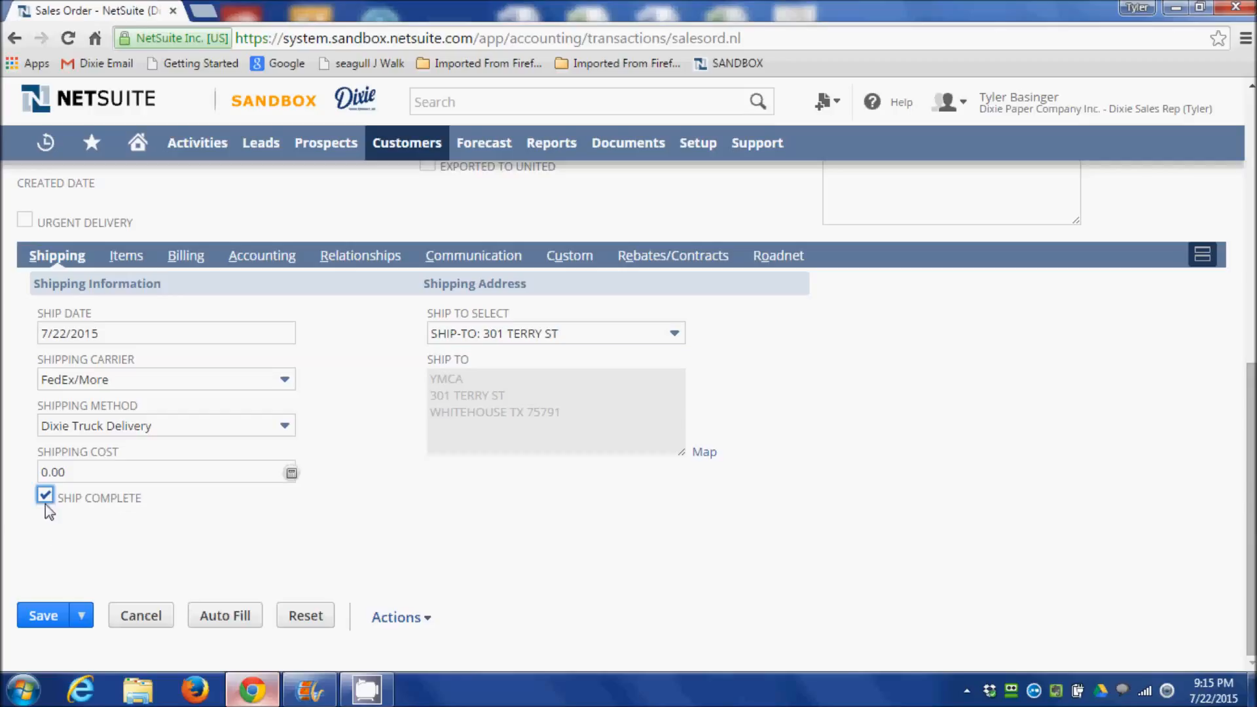
pyautogui.click(45, 497)
pyautogui.click(127, 259)
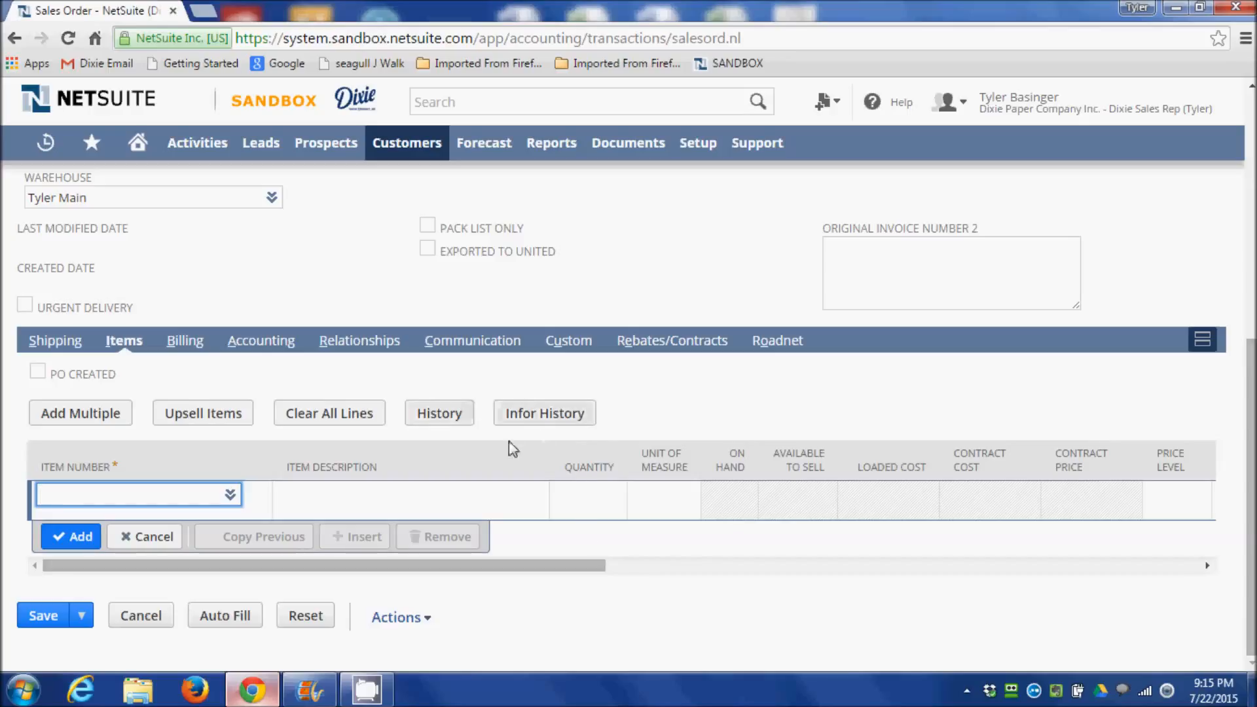
# Copy item number HP-36-ST from the customer's Infor History and return to the sales order
pyautogui.click(550, 428)
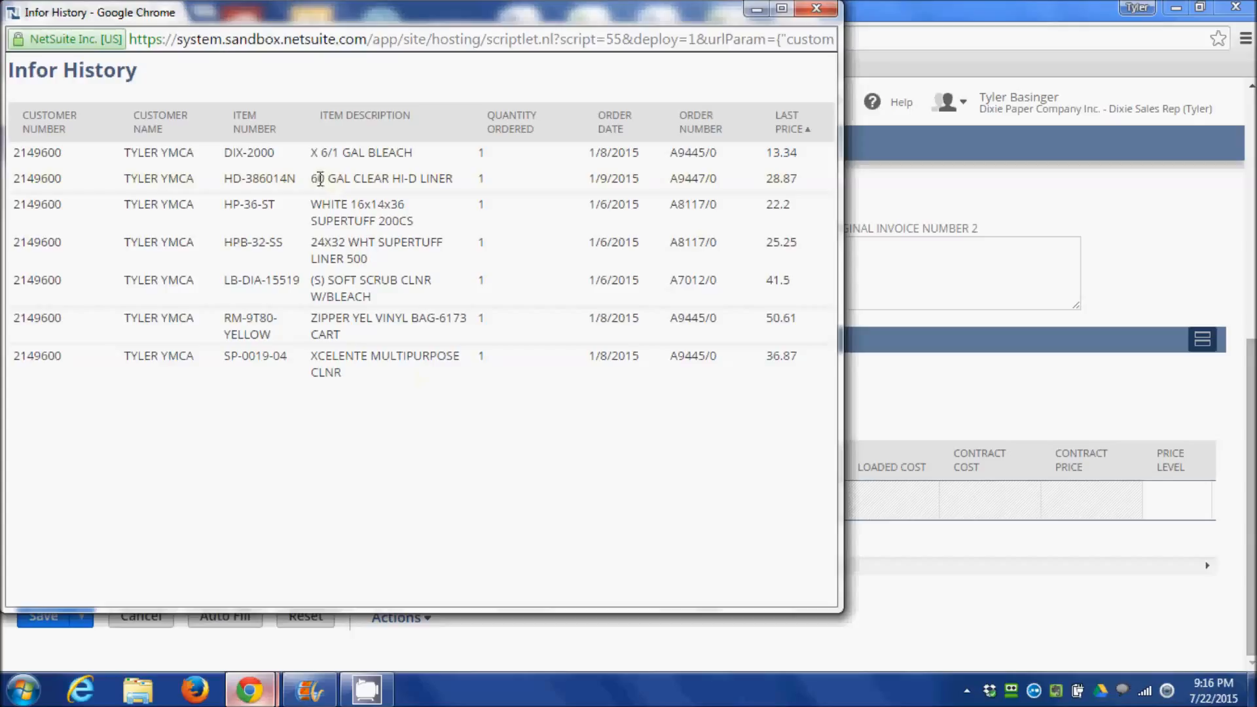
pyautogui.moveTo(317, 181); pyautogui.dragTo(454, 179)
pyautogui.click(366, 201)
pyautogui.tripleClick(278, 154)
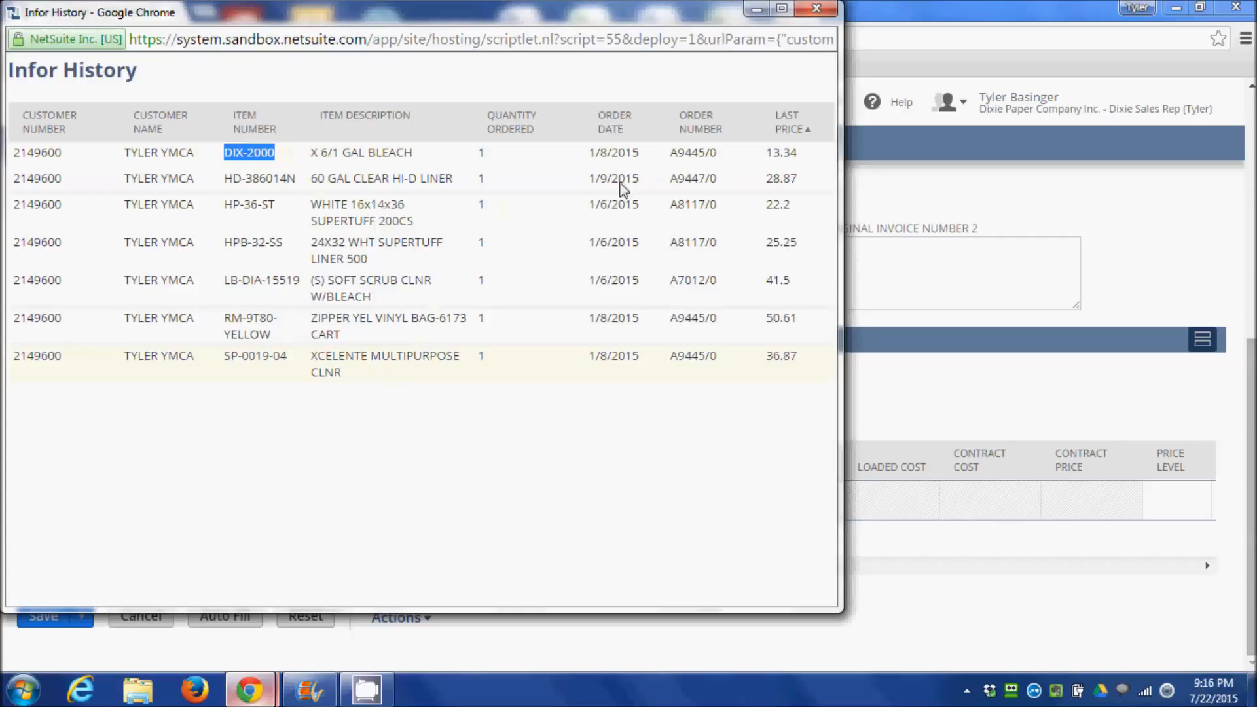
pyautogui.moveTo(595, 152); pyautogui.dragTo(660, 159)
pyautogui.moveTo(764, 162); pyautogui.dragTo(799, 156)
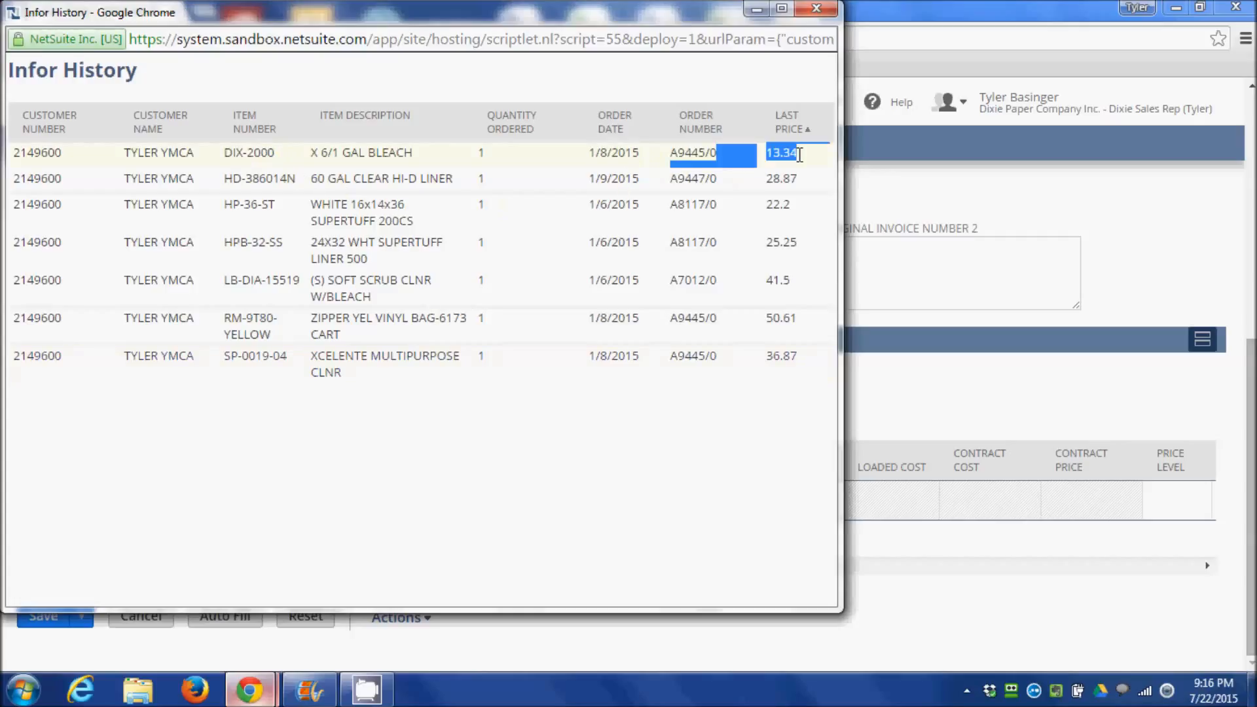
pyautogui.click(681, 226)
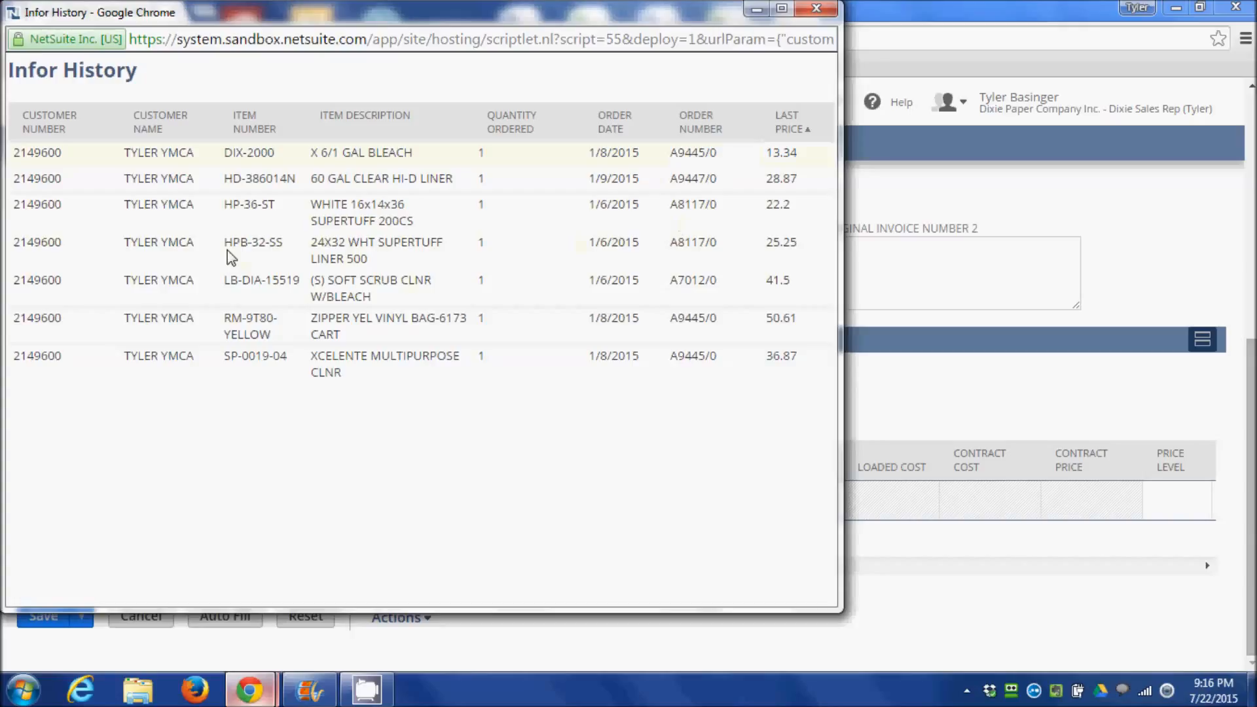
pyautogui.moveTo(275, 205); pyautogui.dragTo(226, 209)
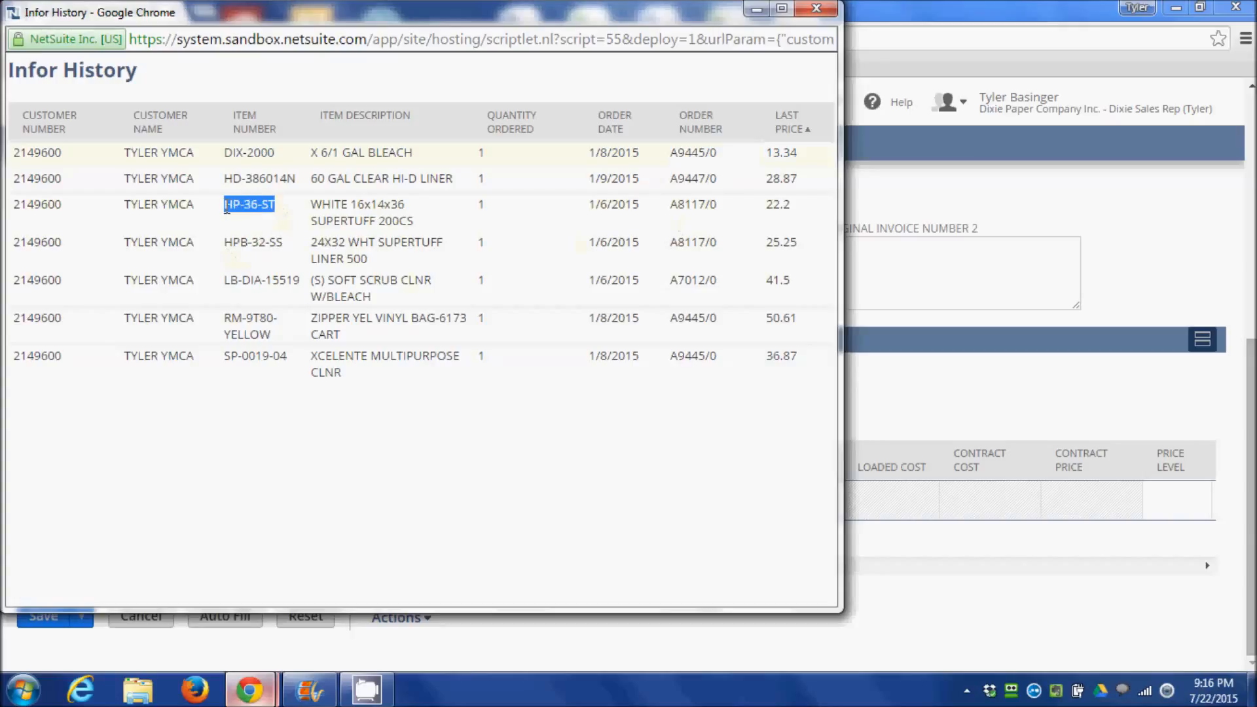
pyautogui.rightClick(226, 208)
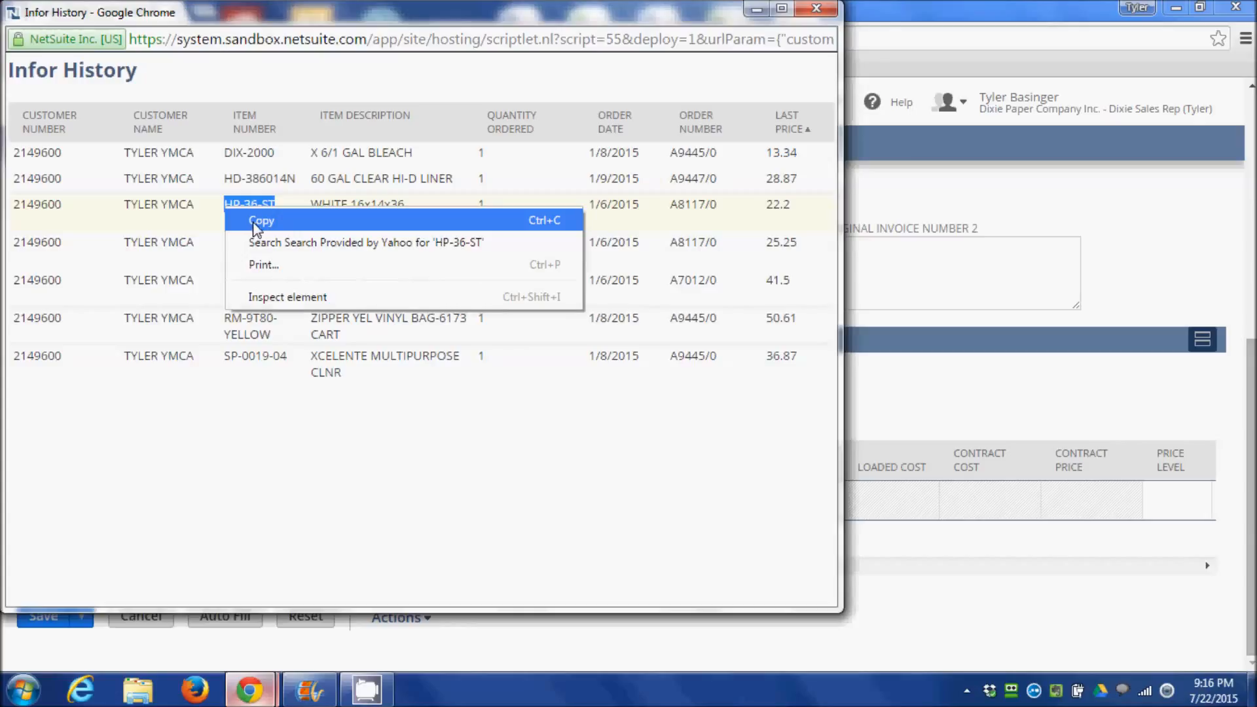
pyautogui.click(254, 226)
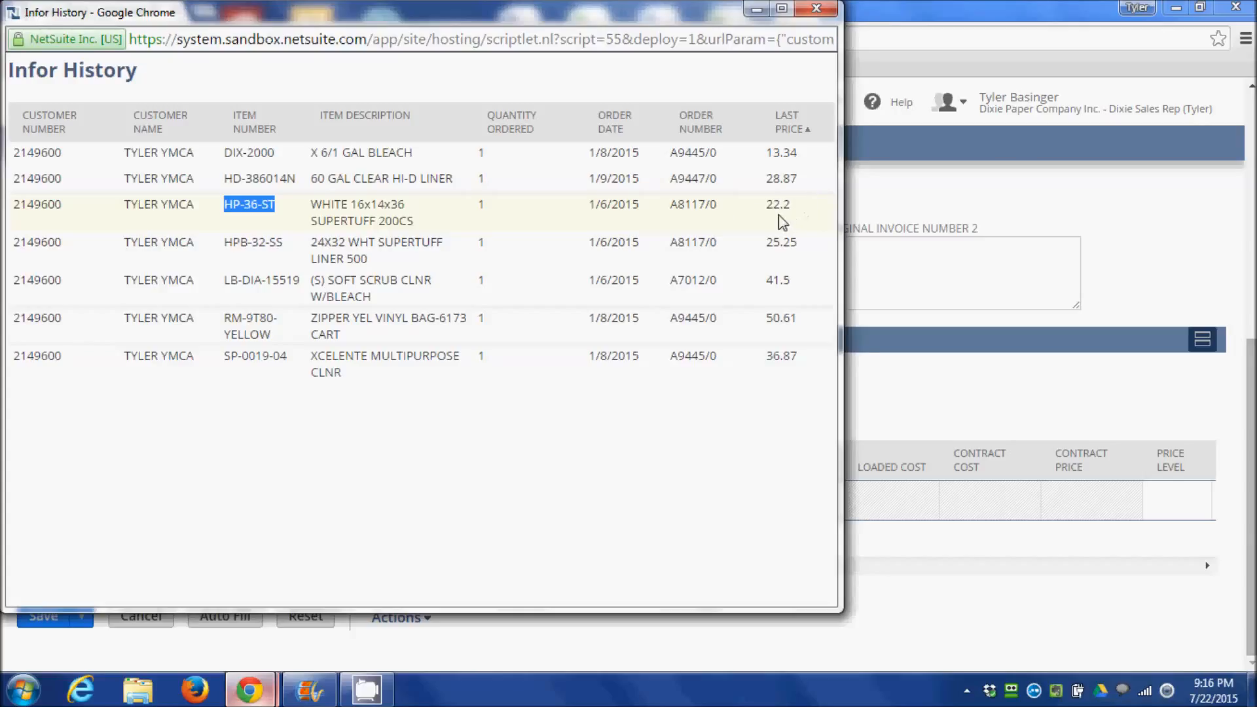
pyautogui.click(877, 370)
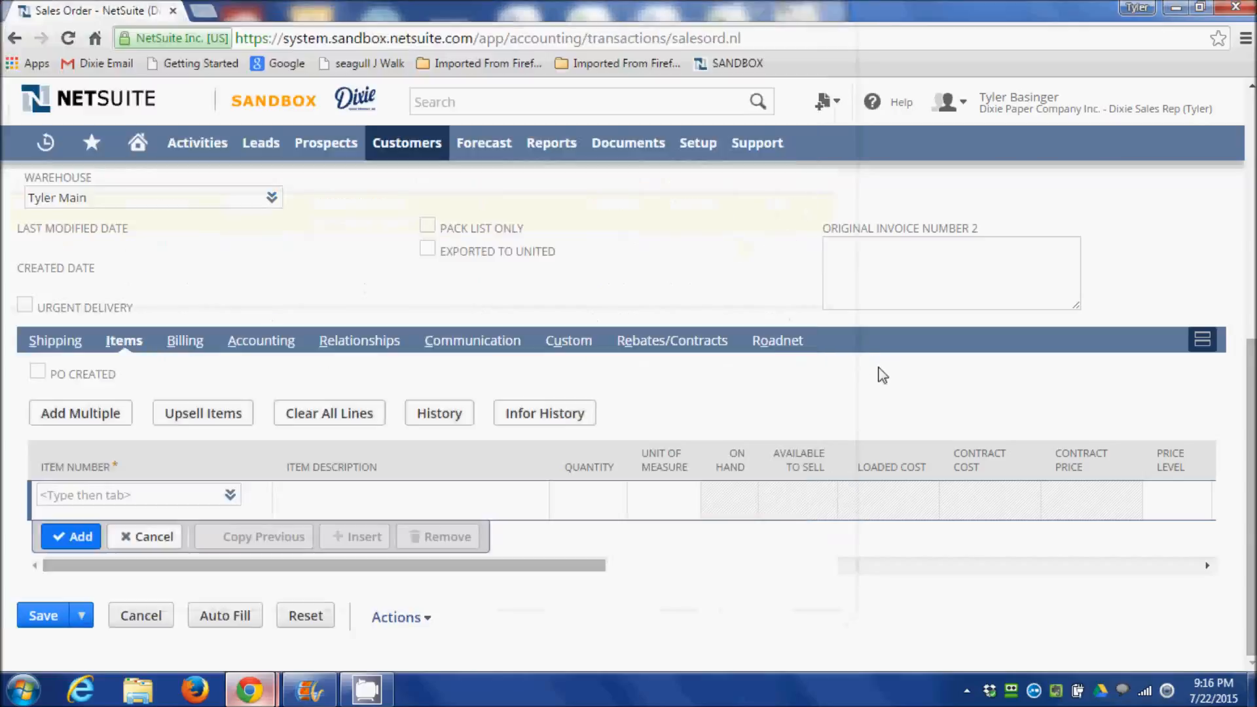
# Add line HP-36-ST (WHITE 16x14x36 SUPERTUFF liner), quantity 1 CS at 14.43, dismissing the stock alert
pyautogui.click(107, 498)
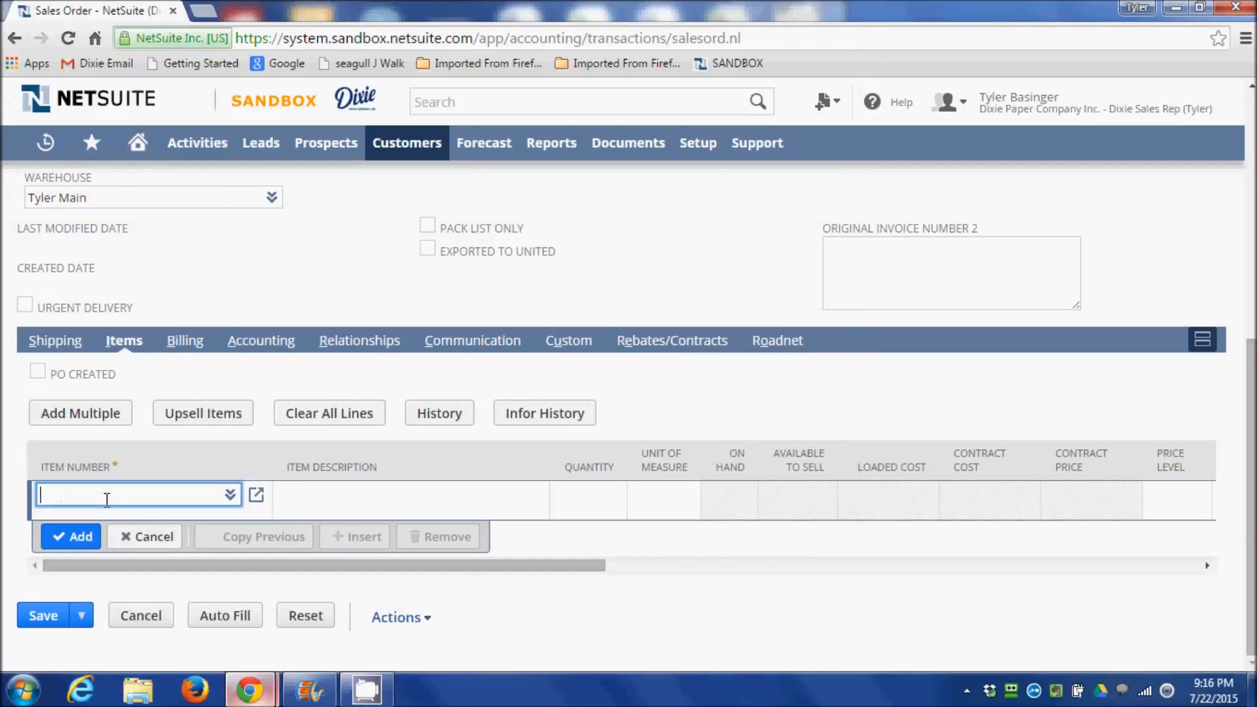
pyautogui.click(249, 691)
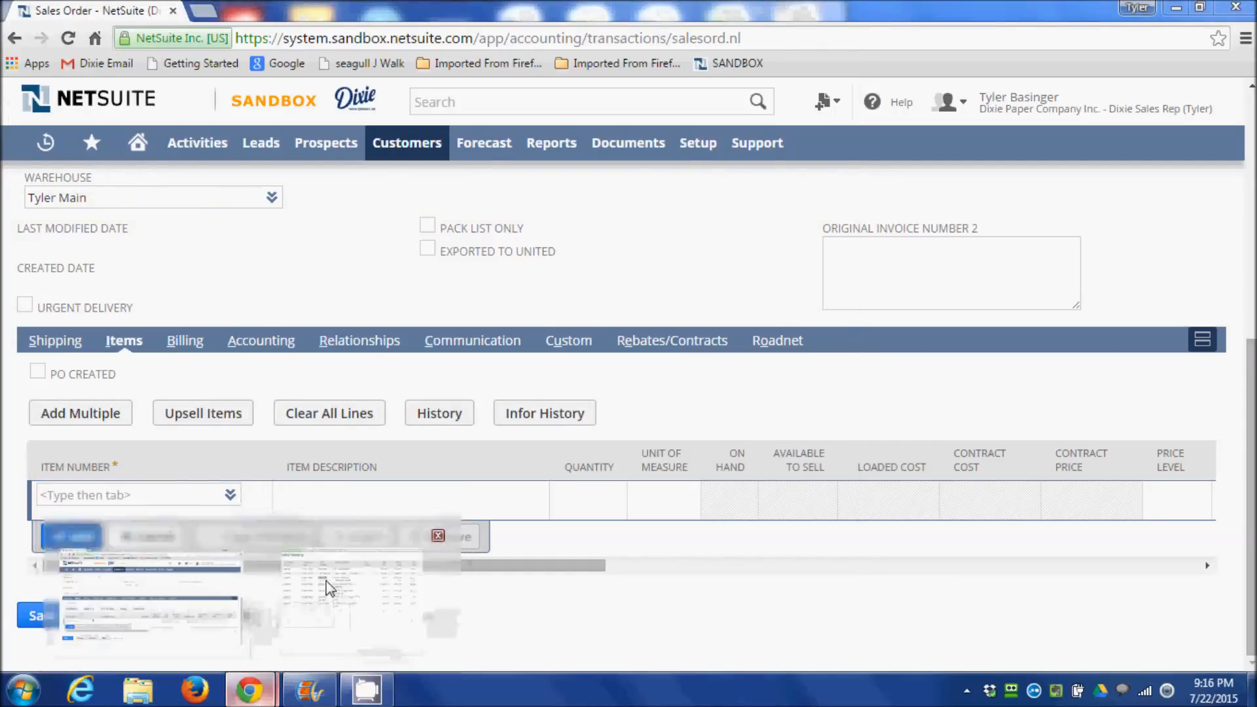
pyautogui.click(327, 588)
pyautogui.click(841, 378)
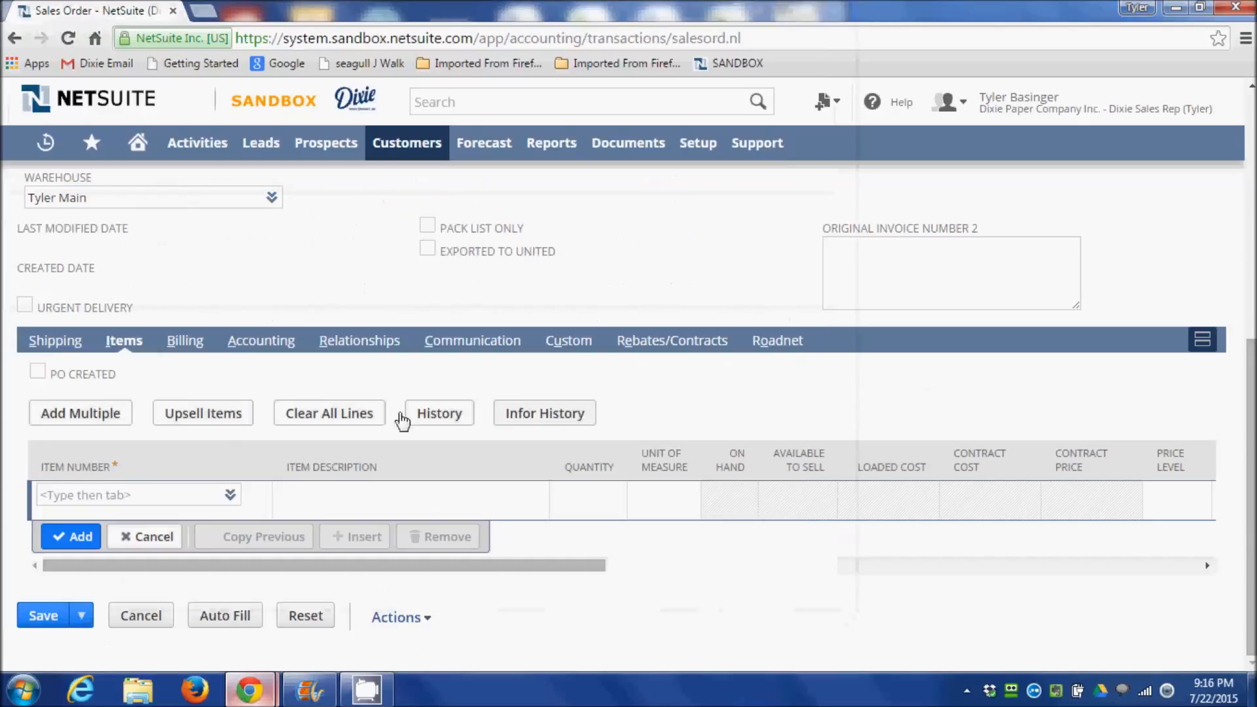
pyautogui.click(126, 489)
pyautogui.hotkey('ctrl', 'v')
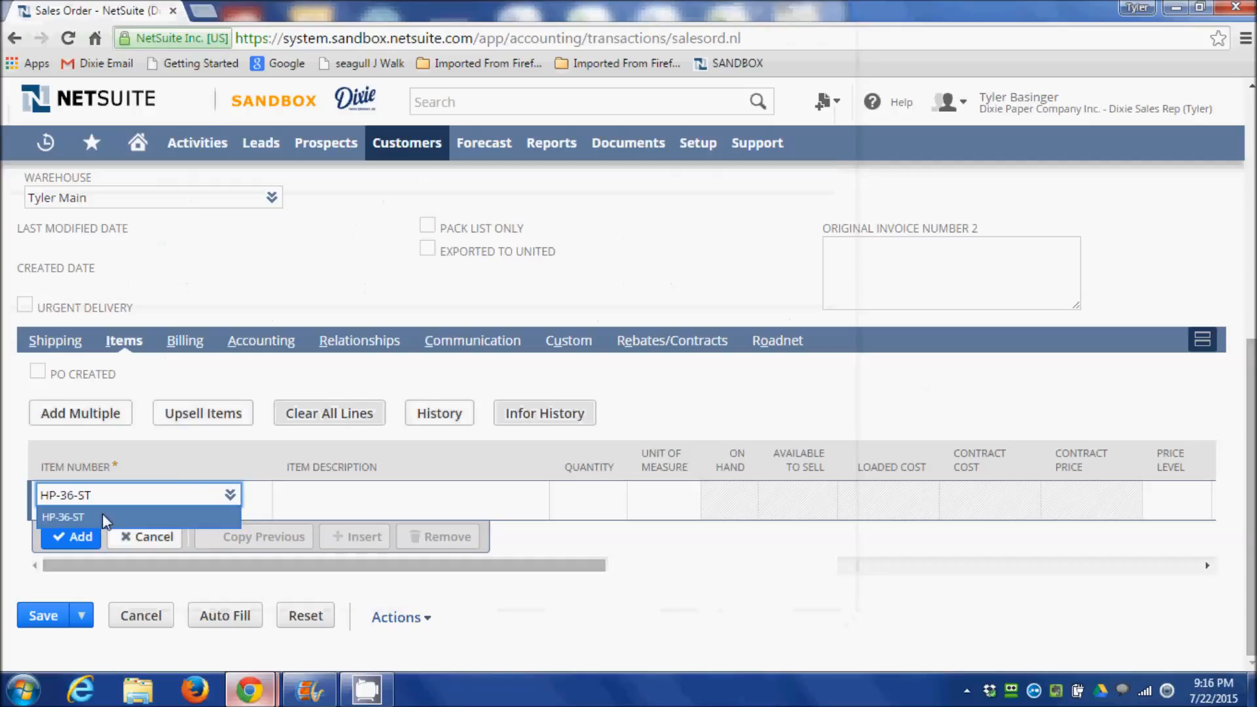
pyautogui.click(102, 516)
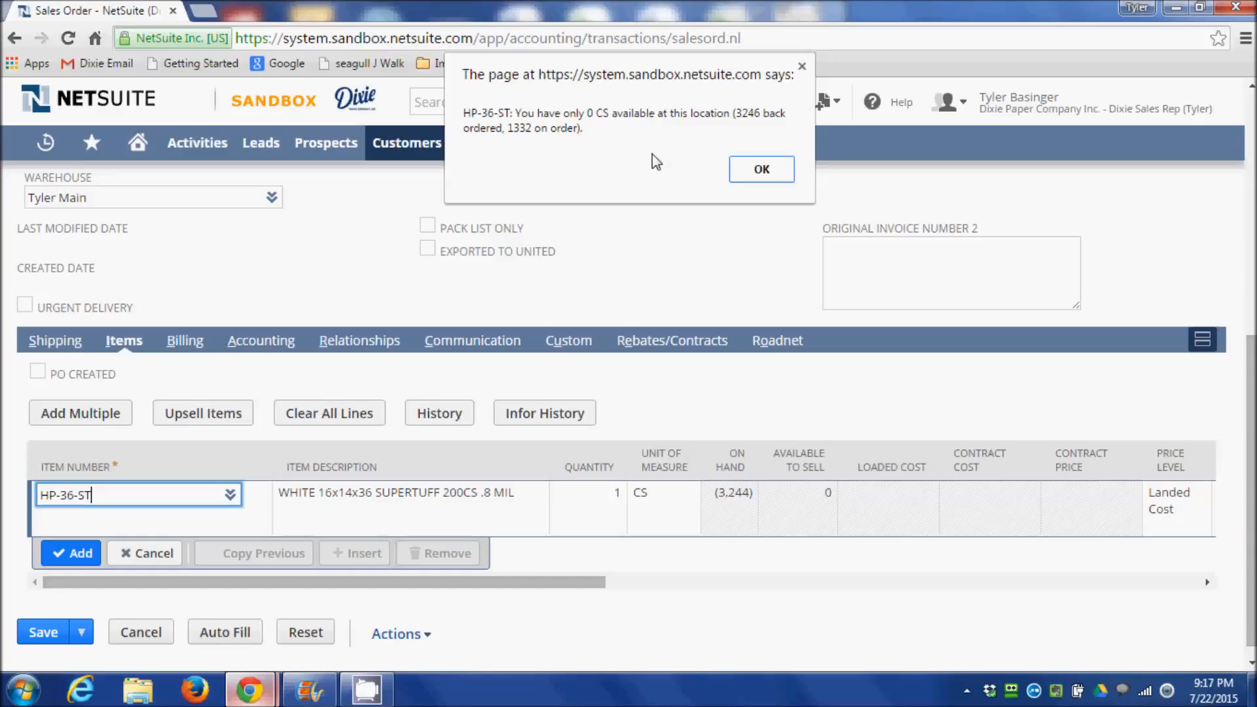
pyautogui.click(753, 172)
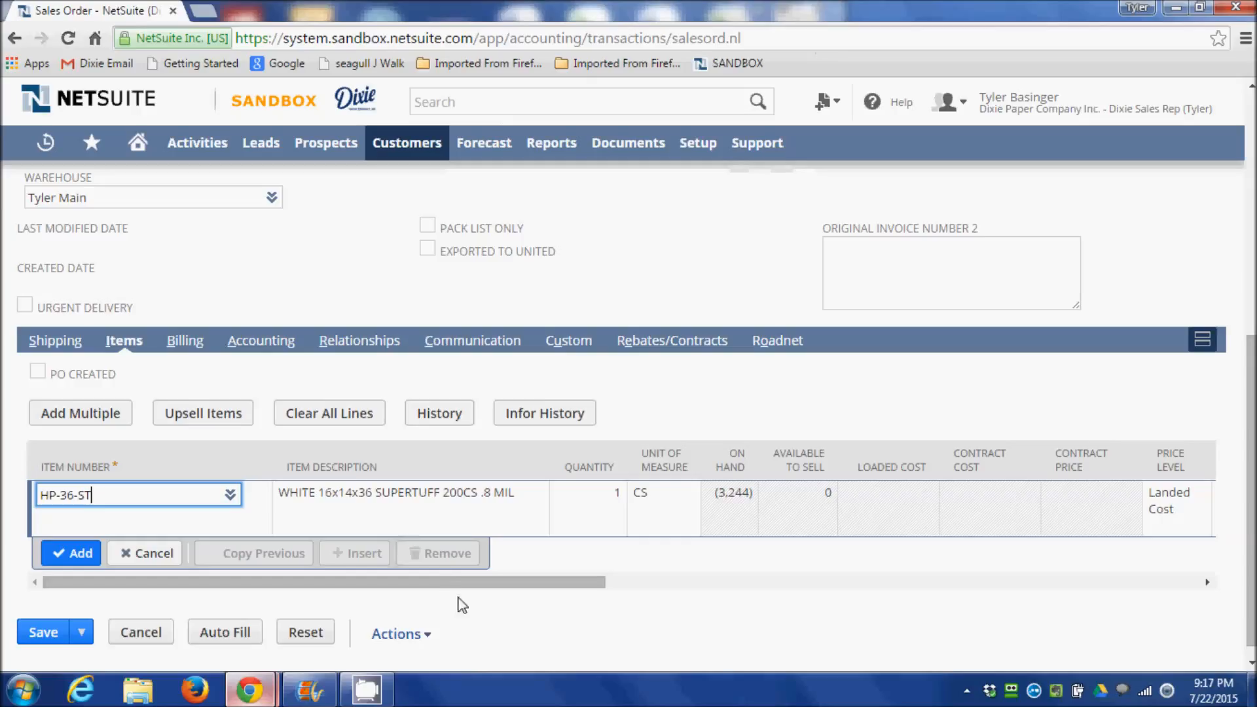
pyautogui.moveTo(473, 591); pyautogui.dragTo(564, 591)
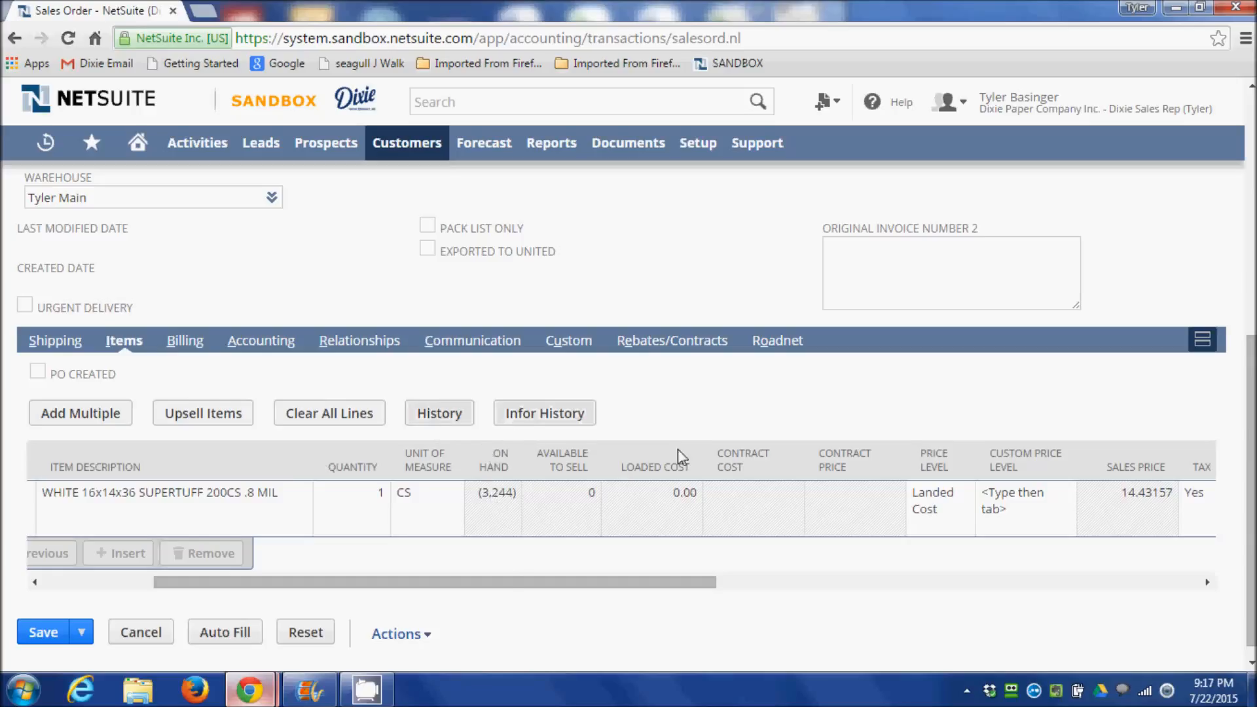
pyautogui.moveTo(484, 582); pyautogui.dragTo(656, 583)
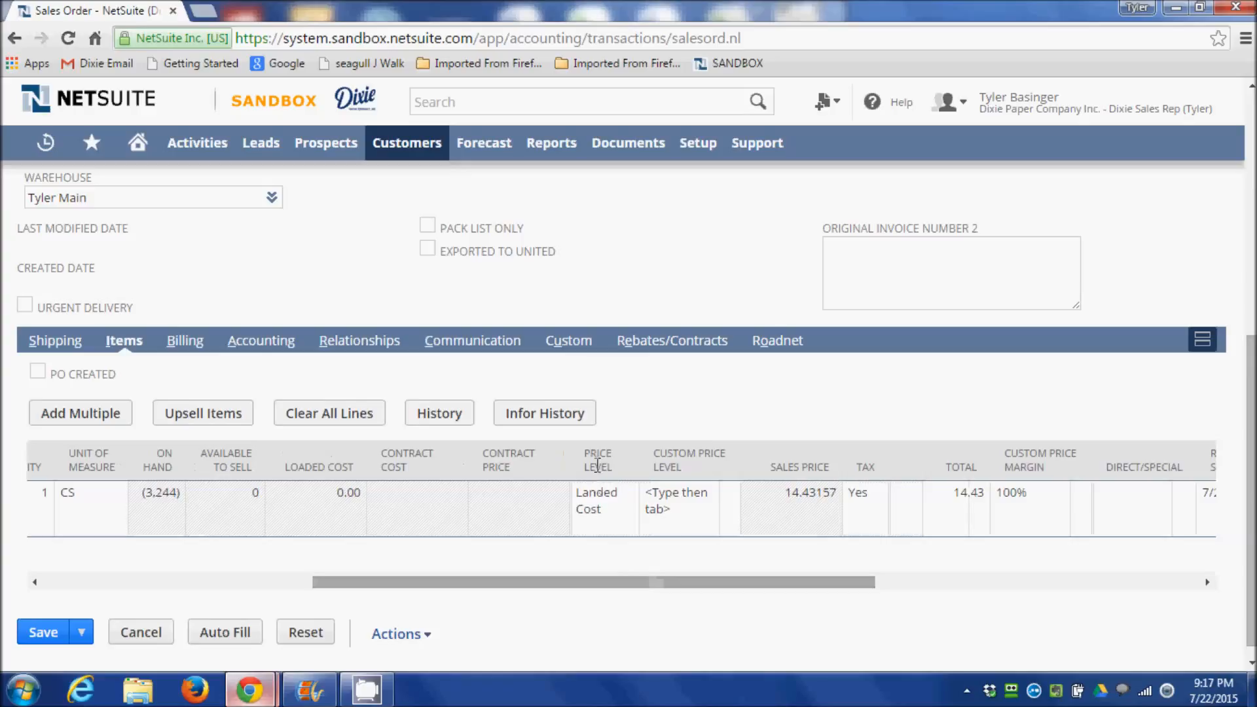
# Change the HP-36-ST line's price level to Custom
pyautogui.click(603, 508)
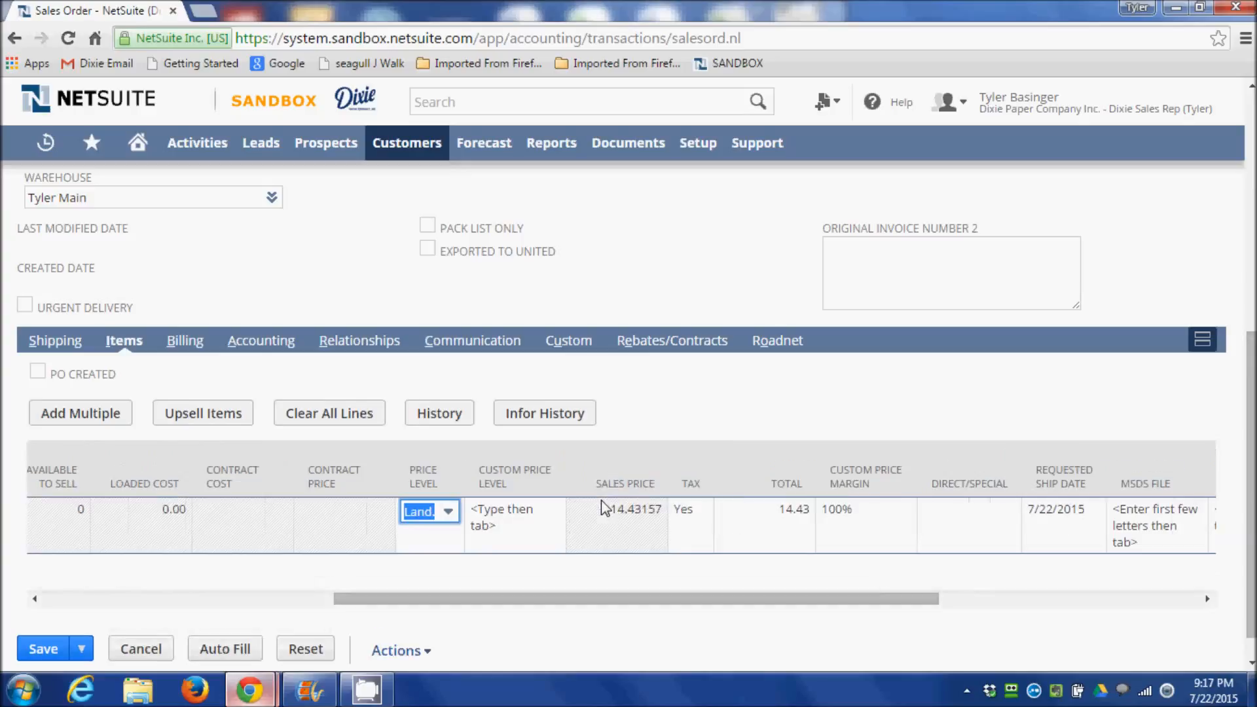
pyautogui.click(449, 516)
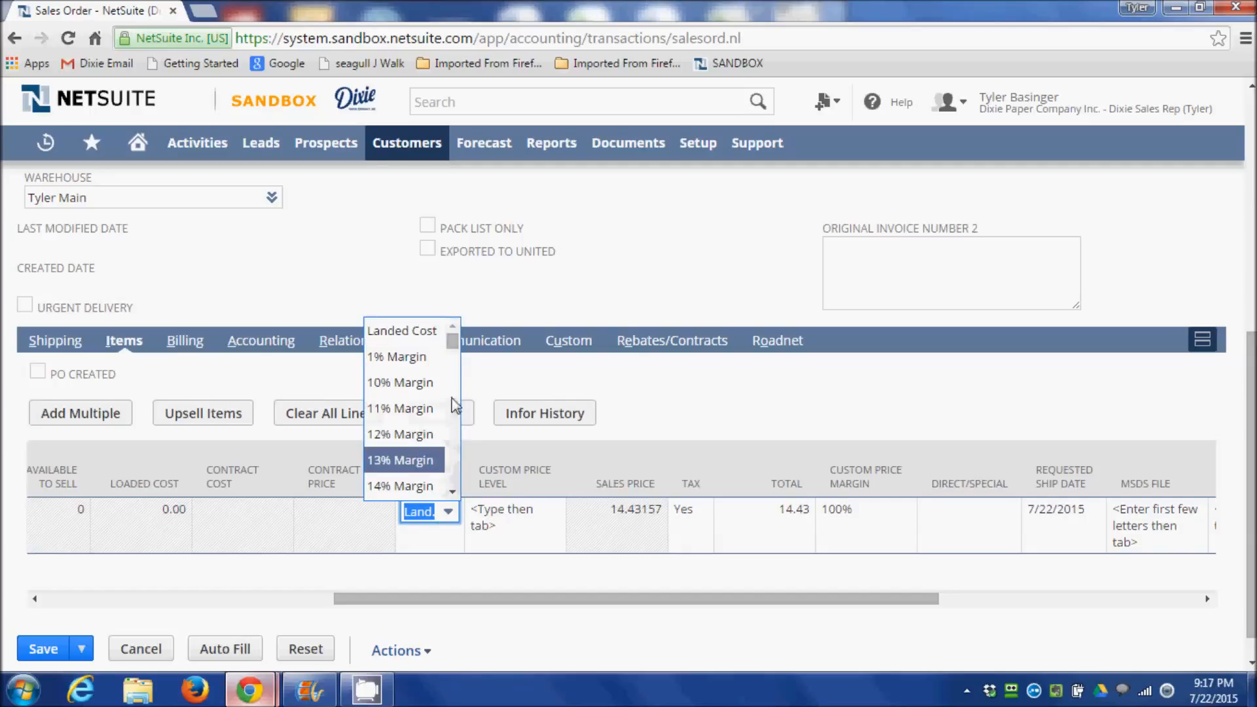
pyautogui.moveTo(452, 348); pyautogui.dragTo(458, 487)
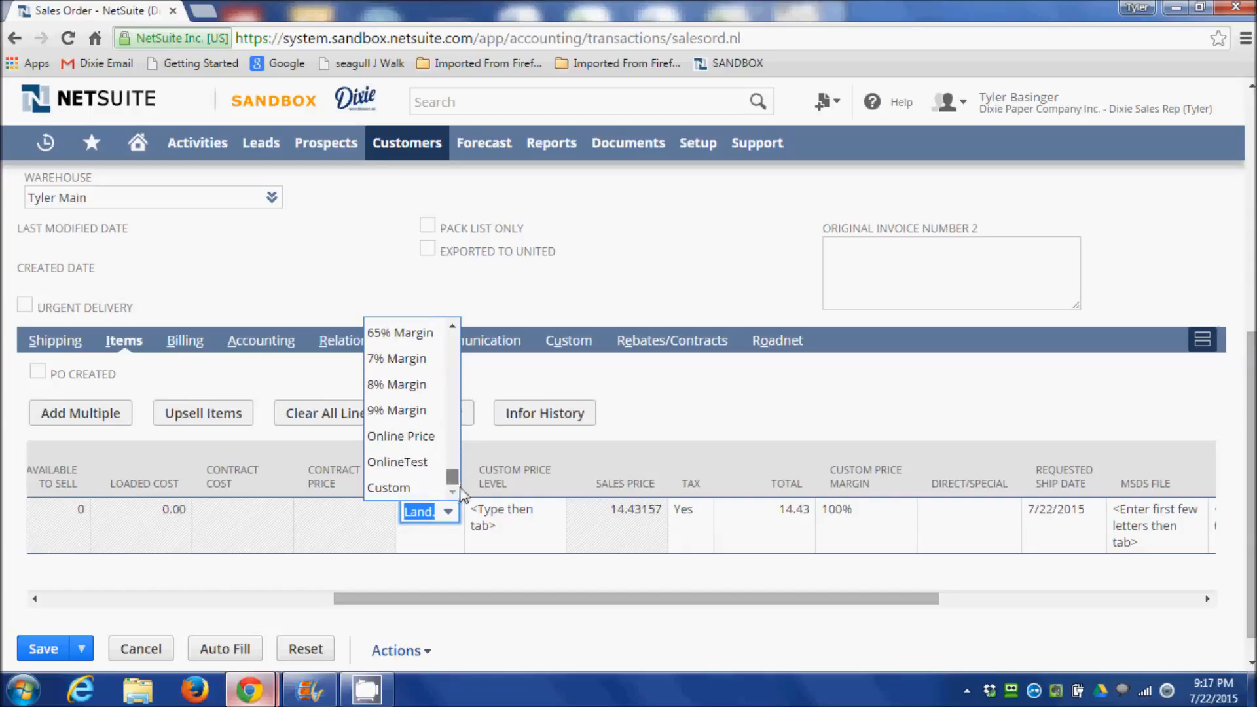
pyautogui.click(426, 490)
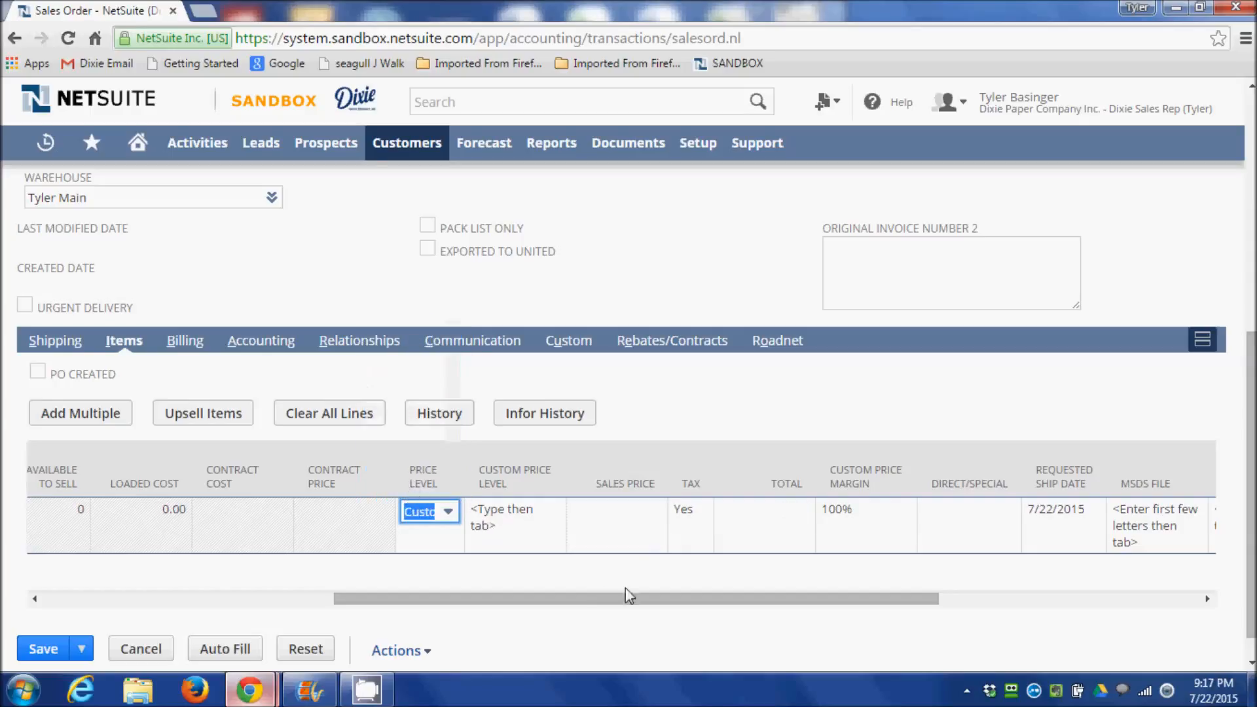
# Enter a 22.20 sales price and commit the HP-36-ST line to the order
pyautogui.click(622, 524)
pyautogui.write('22.20')
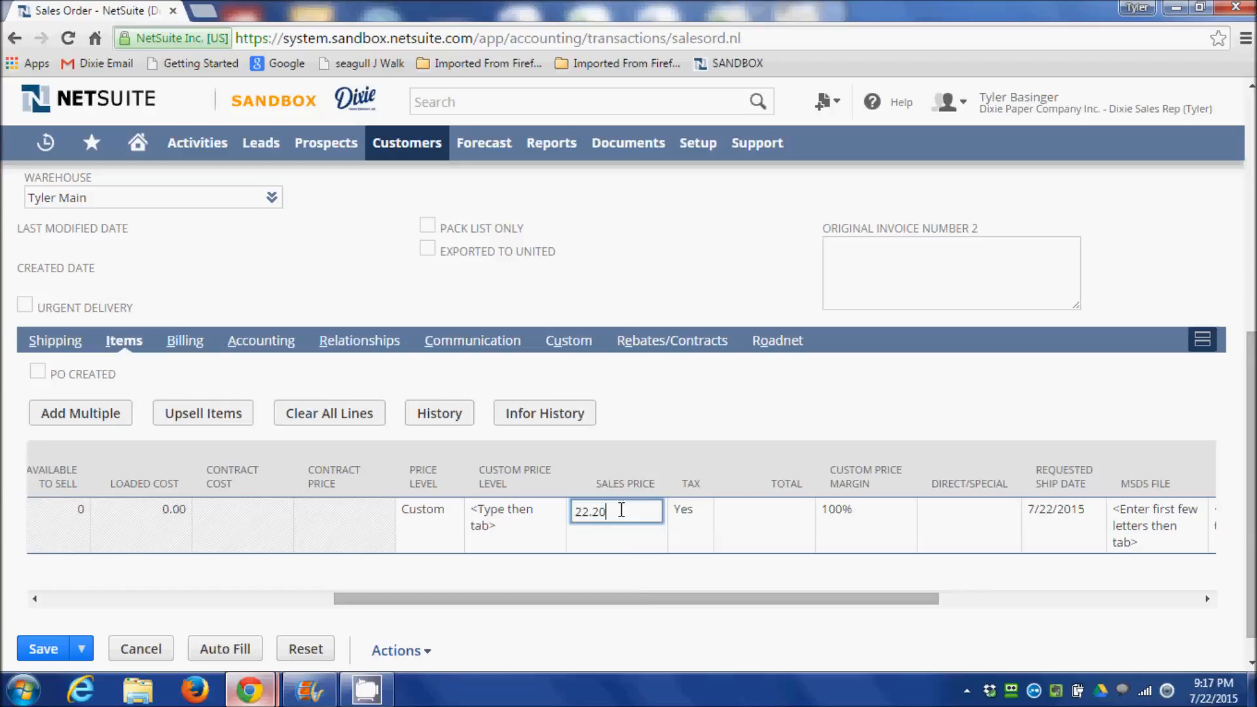
pyautogui.click(625, 575)
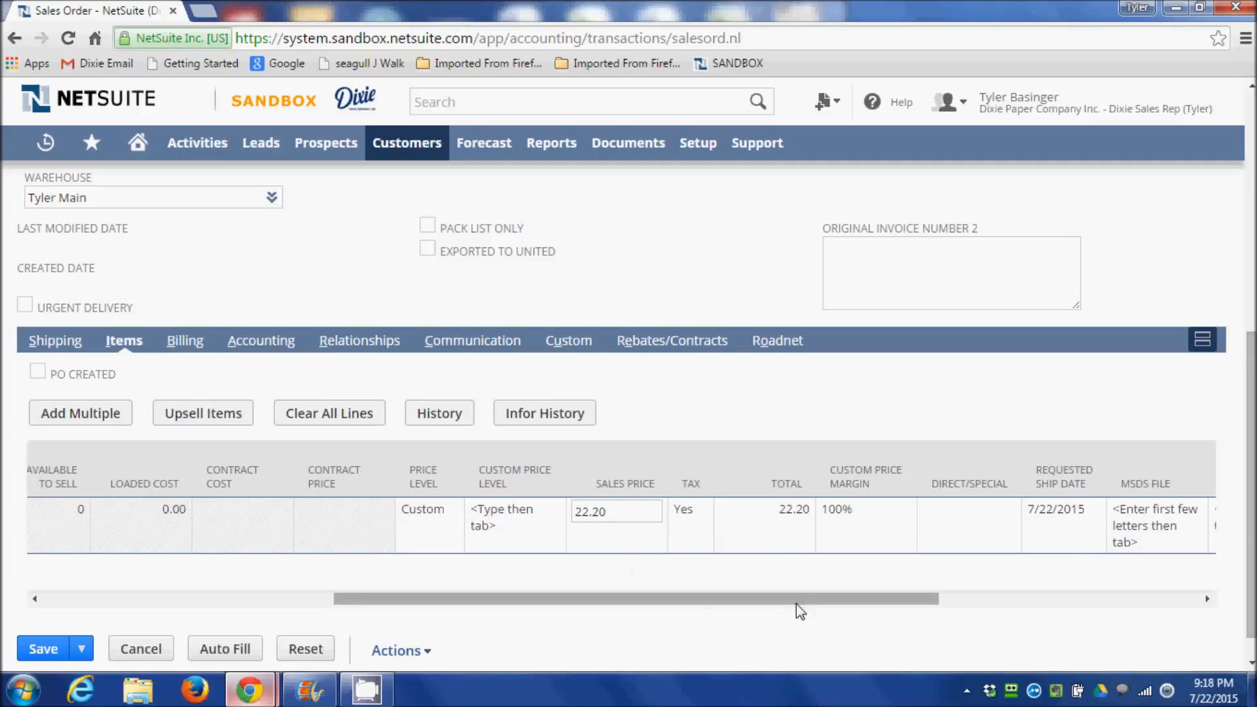
pyautogui.moveTo(796, 599); pyautogui.dragTo(398, 597)
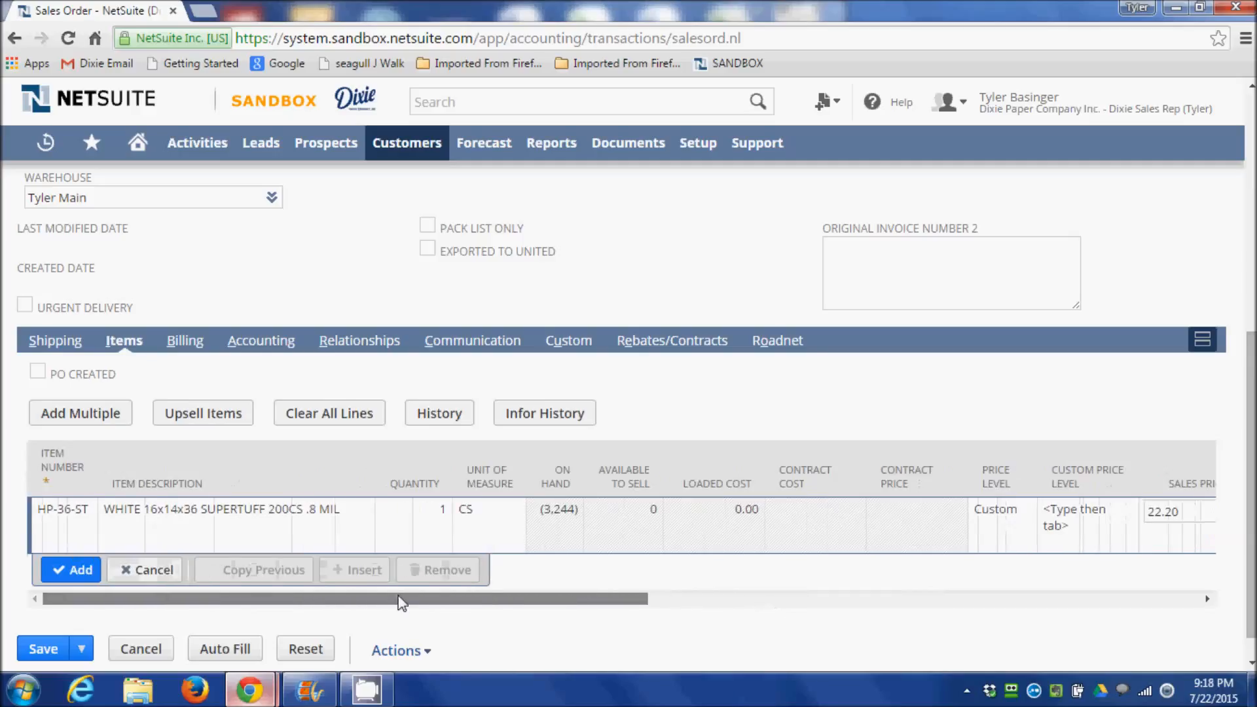
pyautogui.click(81, 572)
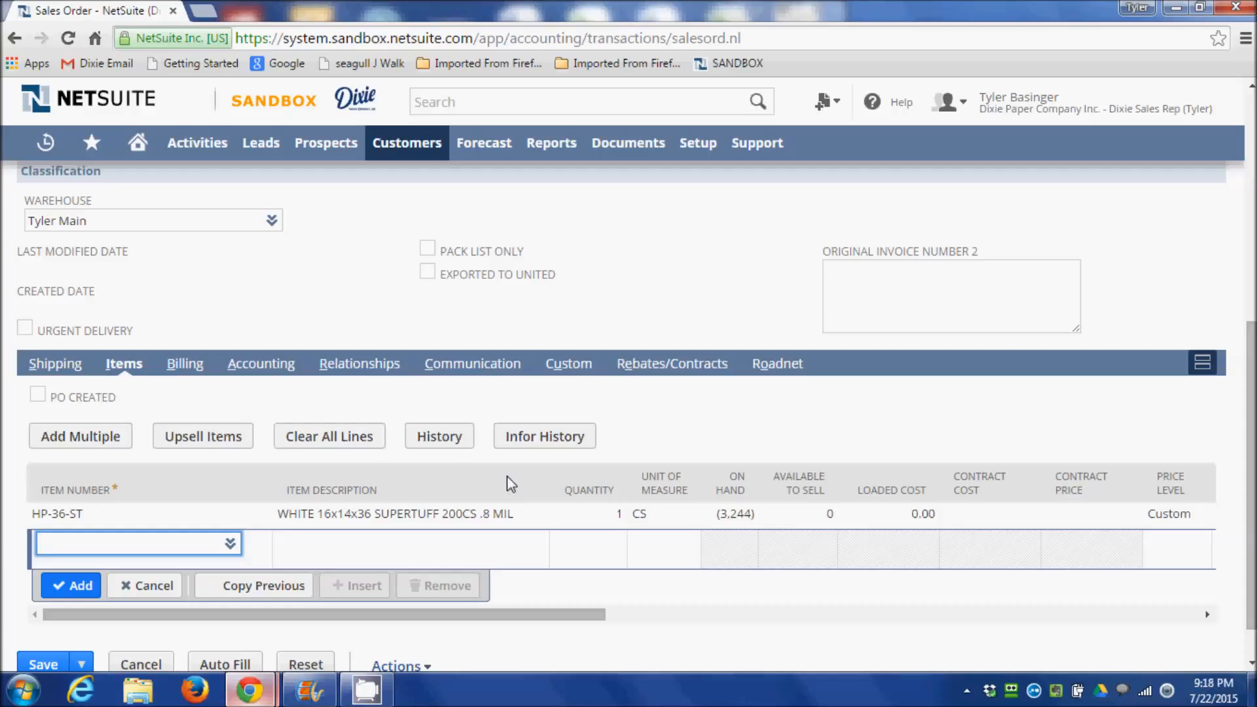
# From the purchase history, add LSR3858XW, GP-59462 and GP-19375 with quantities 2, 3 and 4
pyautogui.click(449, 443)
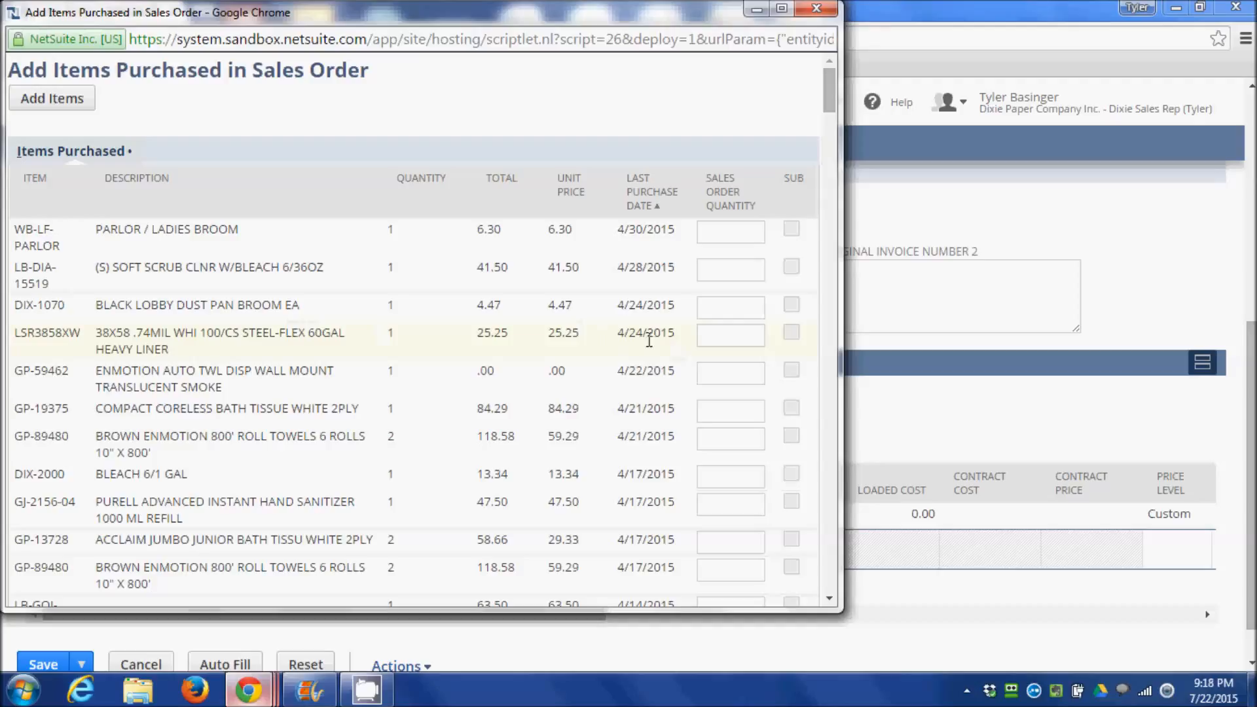
pyautogui.click(729, 339)
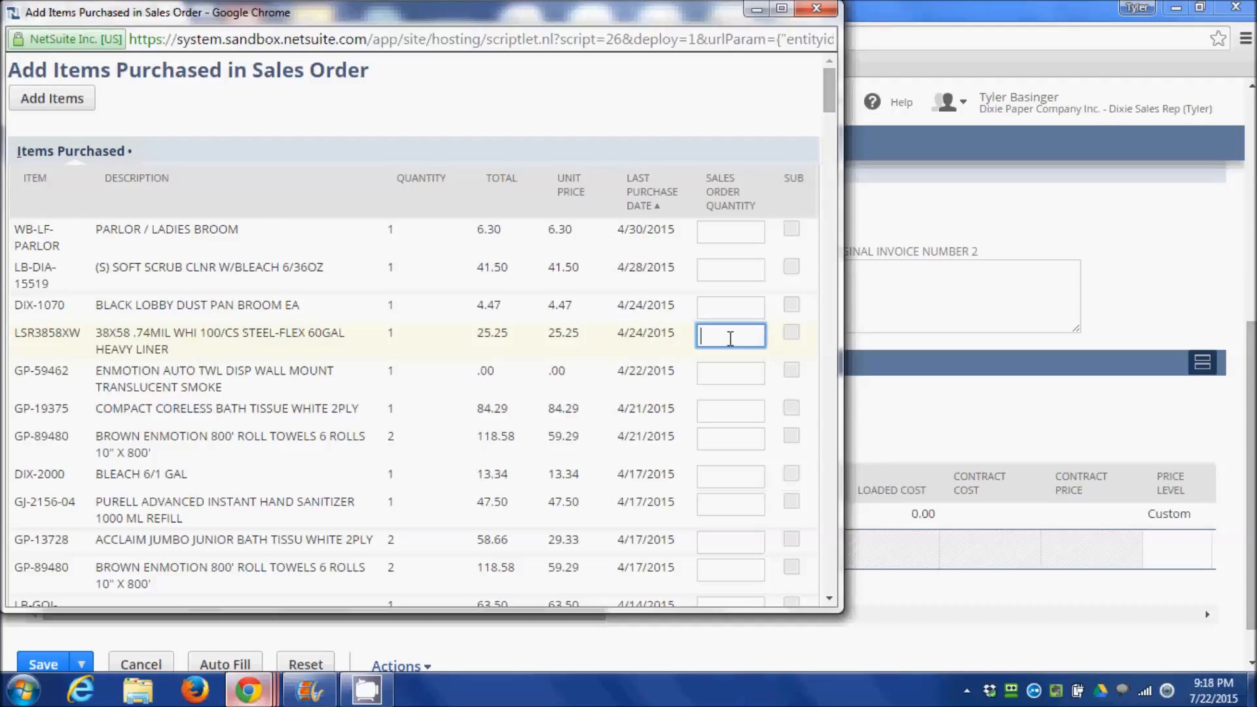
pyautogui.write('2')
pyautogui.click(721, 371)
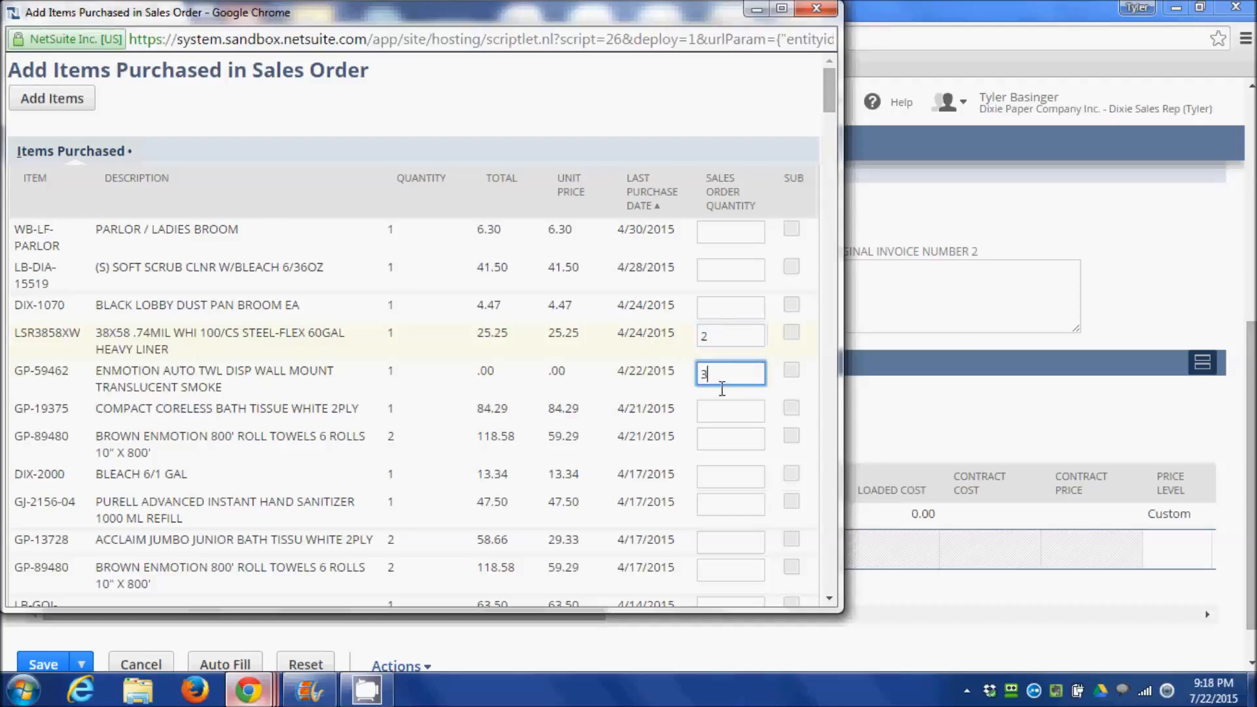
pyautogui.click(723, 413)
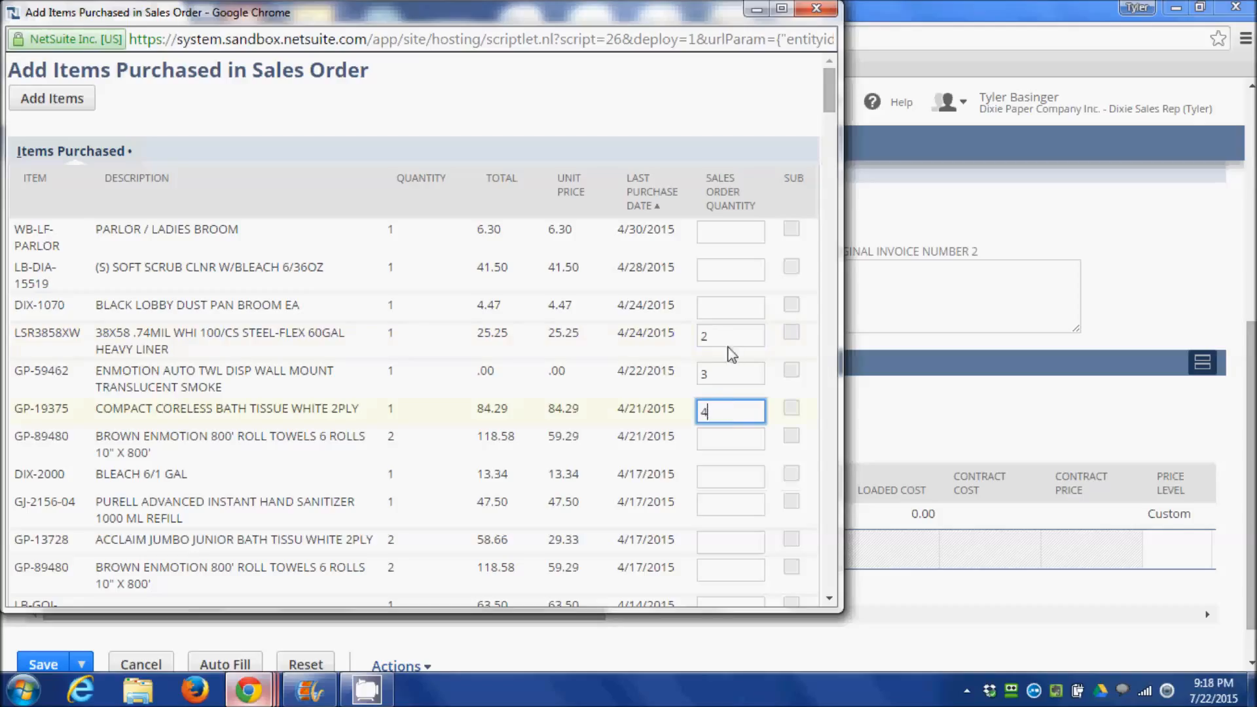
pyautogui.click(40, 108)
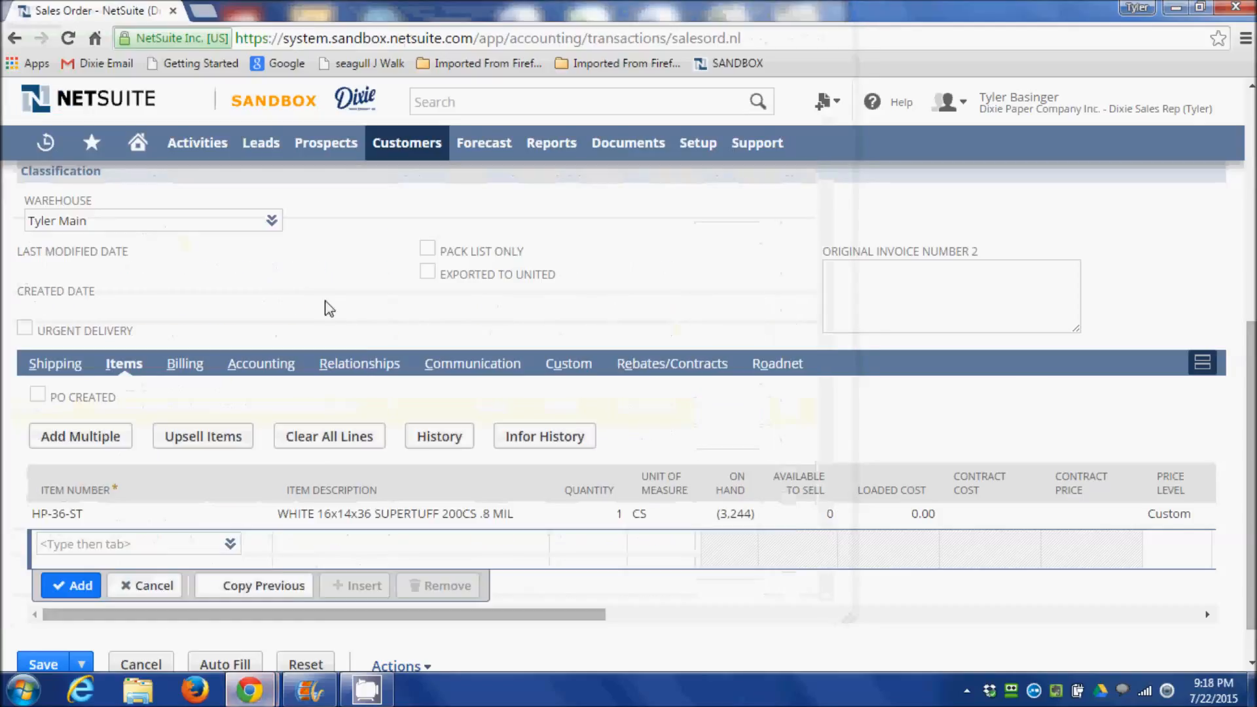
# Scroll the items grid to check the new lines' totals of 29.24, 63.16 and 219.16
pyautogui.scroll(-1, 311, 512)
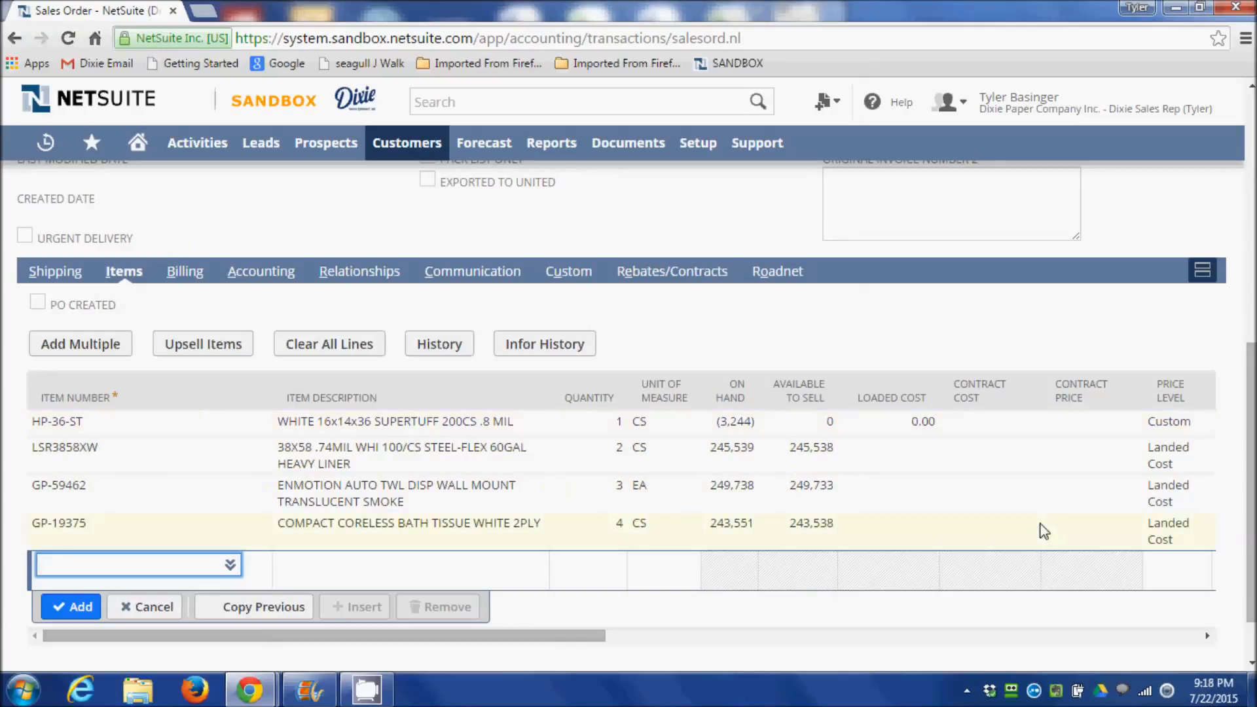
pyautogui.moveTo(522, 636); pyautogui.dragTo(862, 637)
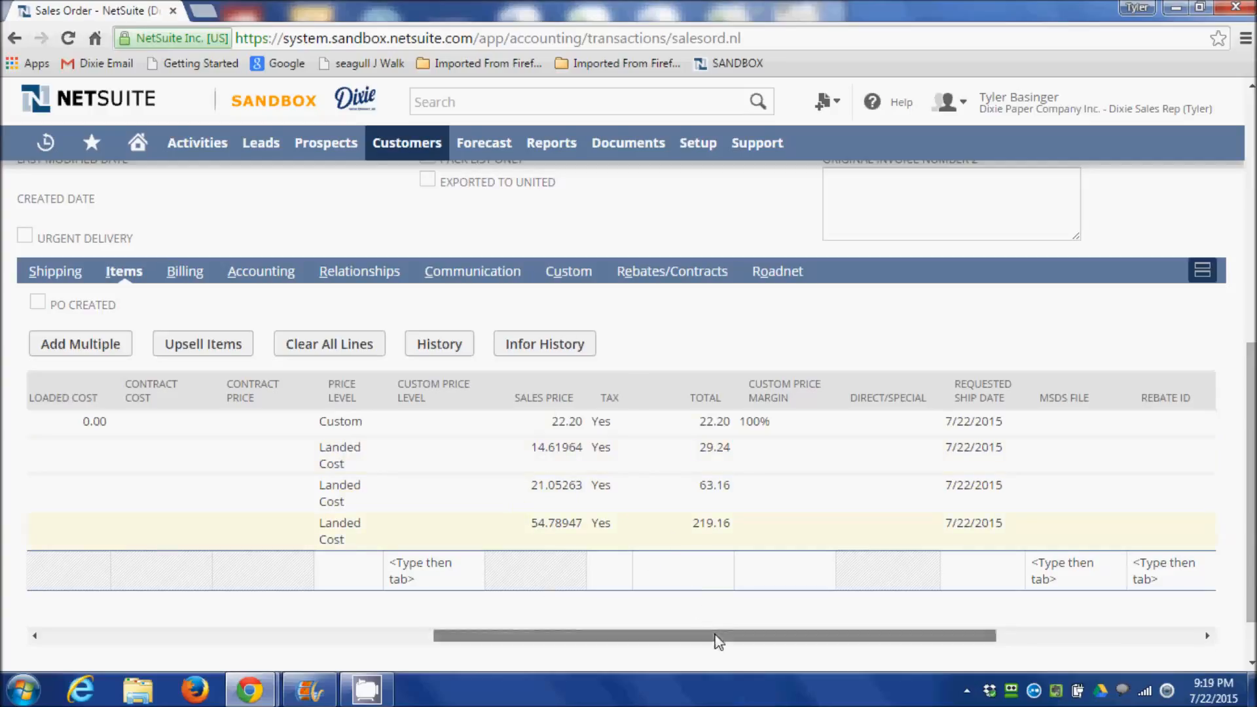
pyautogui.moveTo(718, 641); pyautogui.dragTo(265, 644)
pyautogui.scroll(-1, 333, 463)
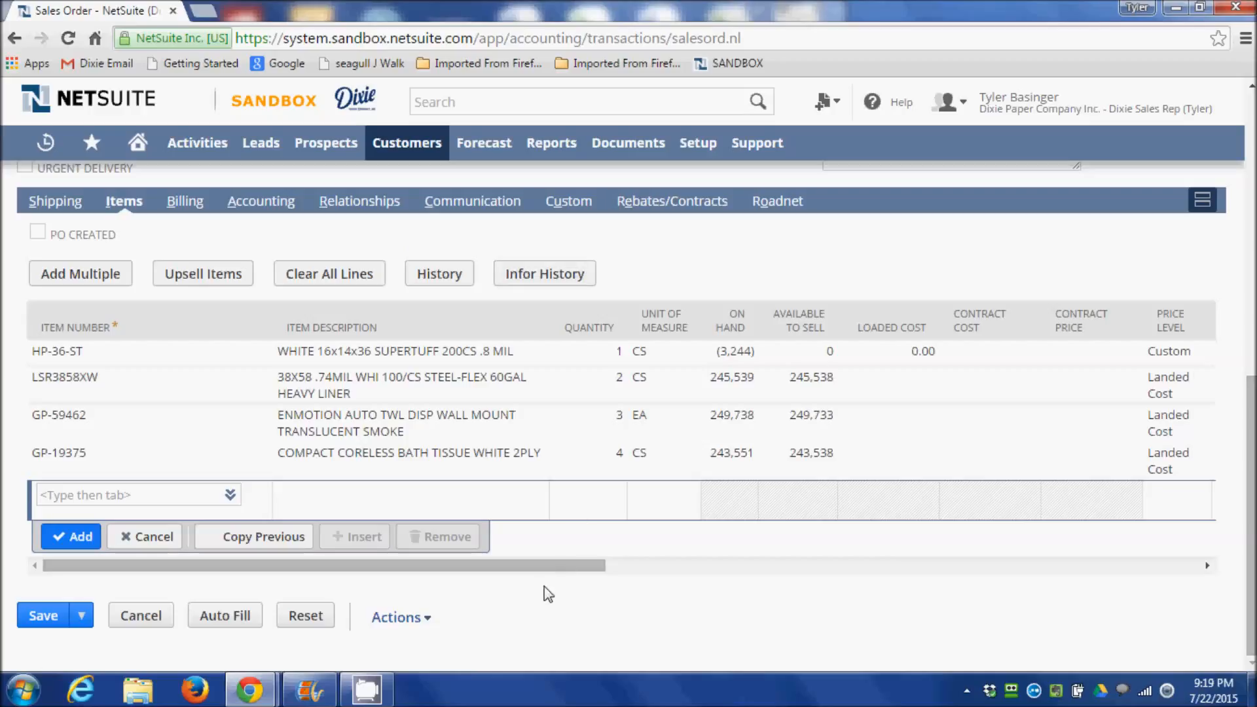
# Save the order and review the SO1716 confirmation down to the Shipping subtab
pyautogui.click(41, 615)
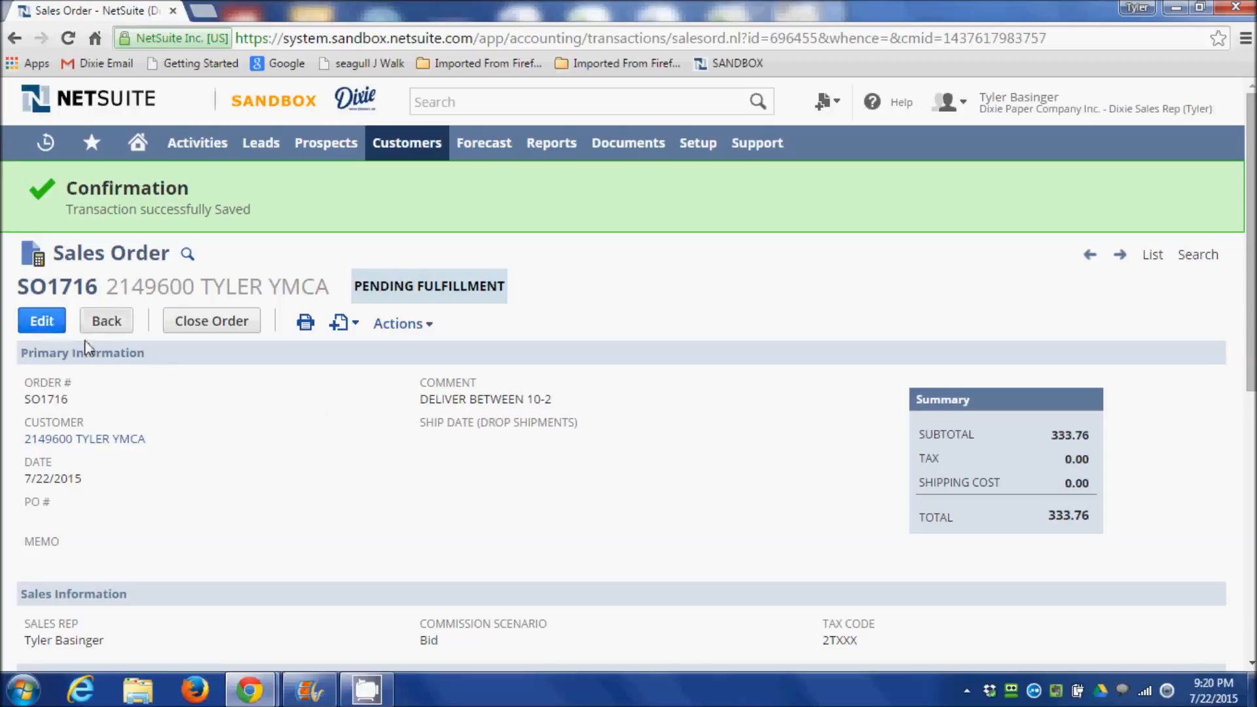
pyautogui.moveTo(201, 286); pyautogui.dragTo(346, 286)
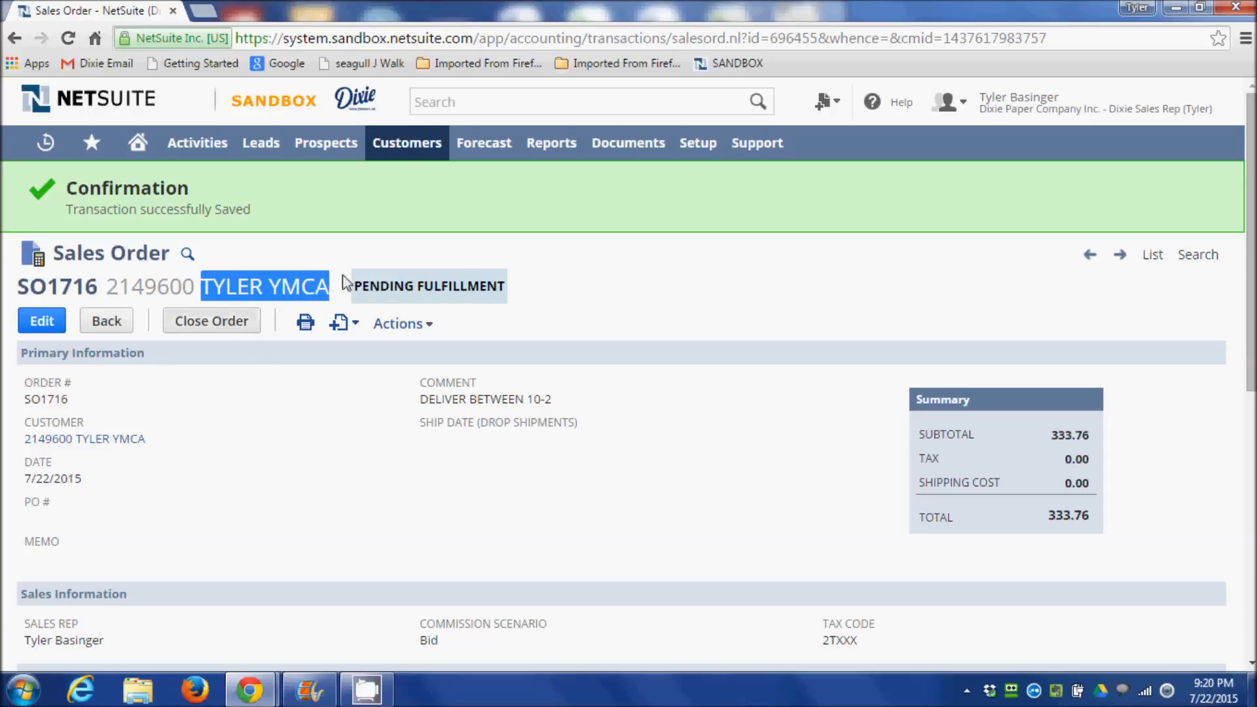
pyautogui.click(442, 102)
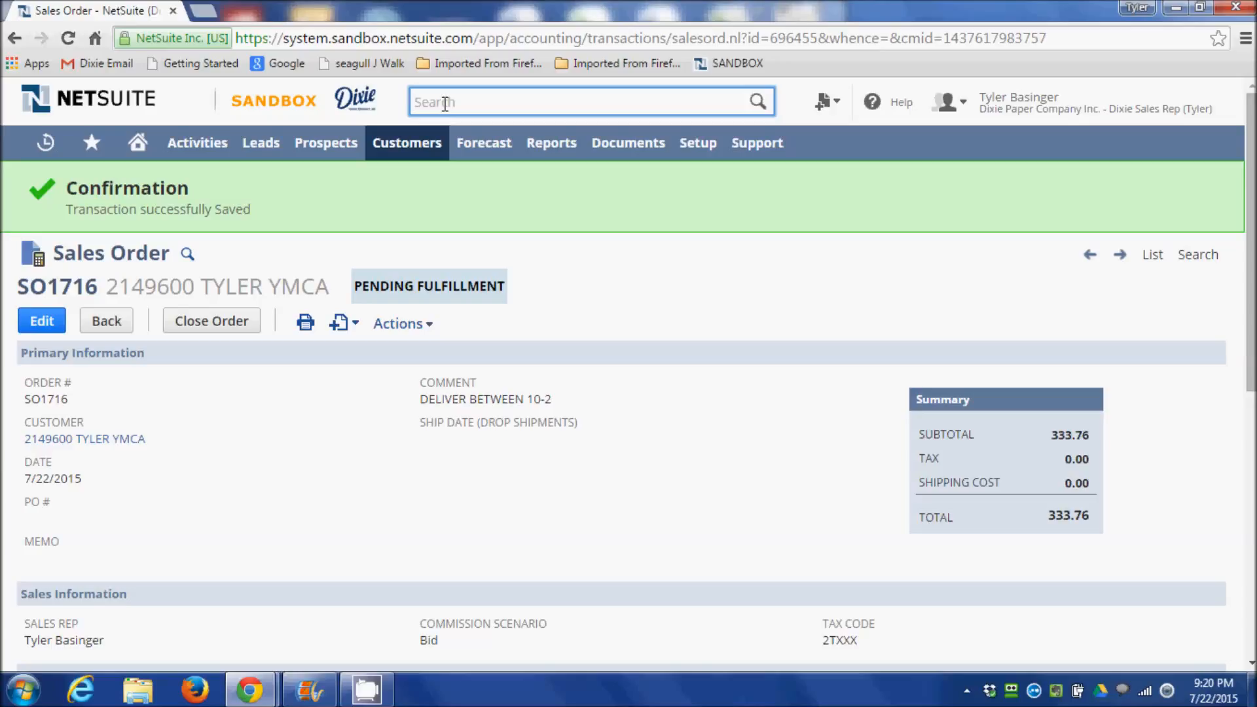
pyautogui.click(332, 407)
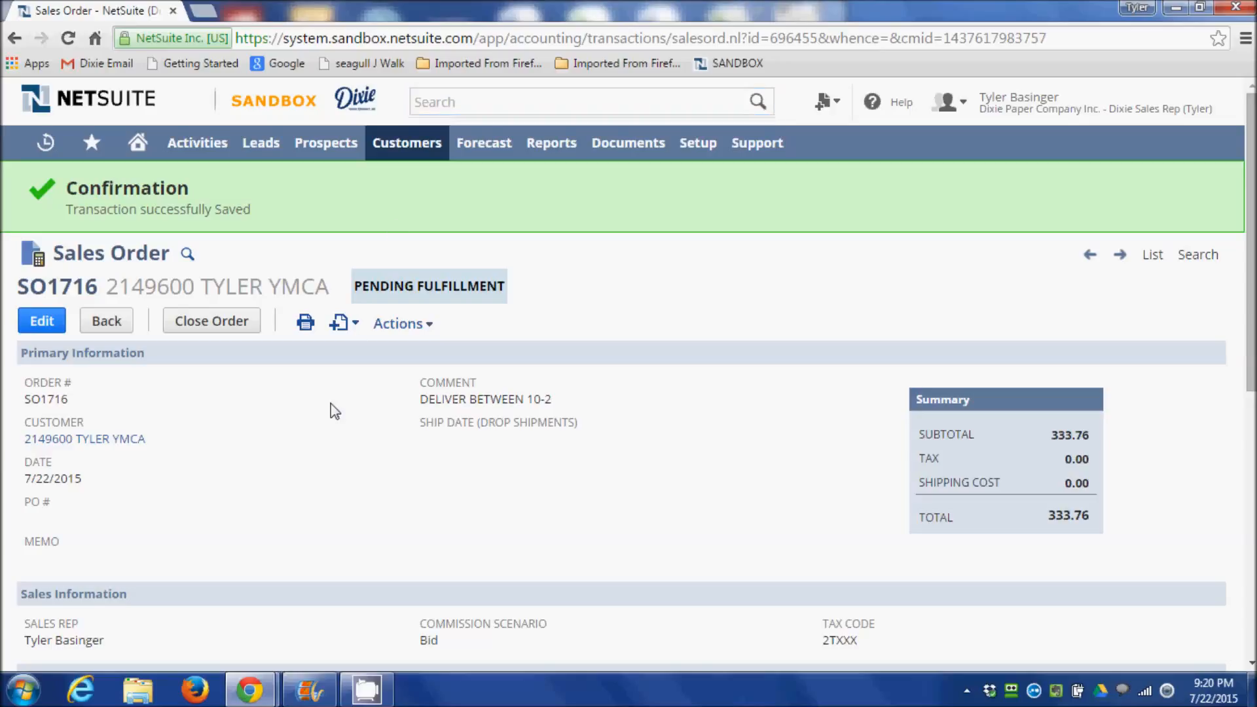
pyautogui.scroll(-2, 332, 406)
pyautogui.scroll(-4, 331, 405)
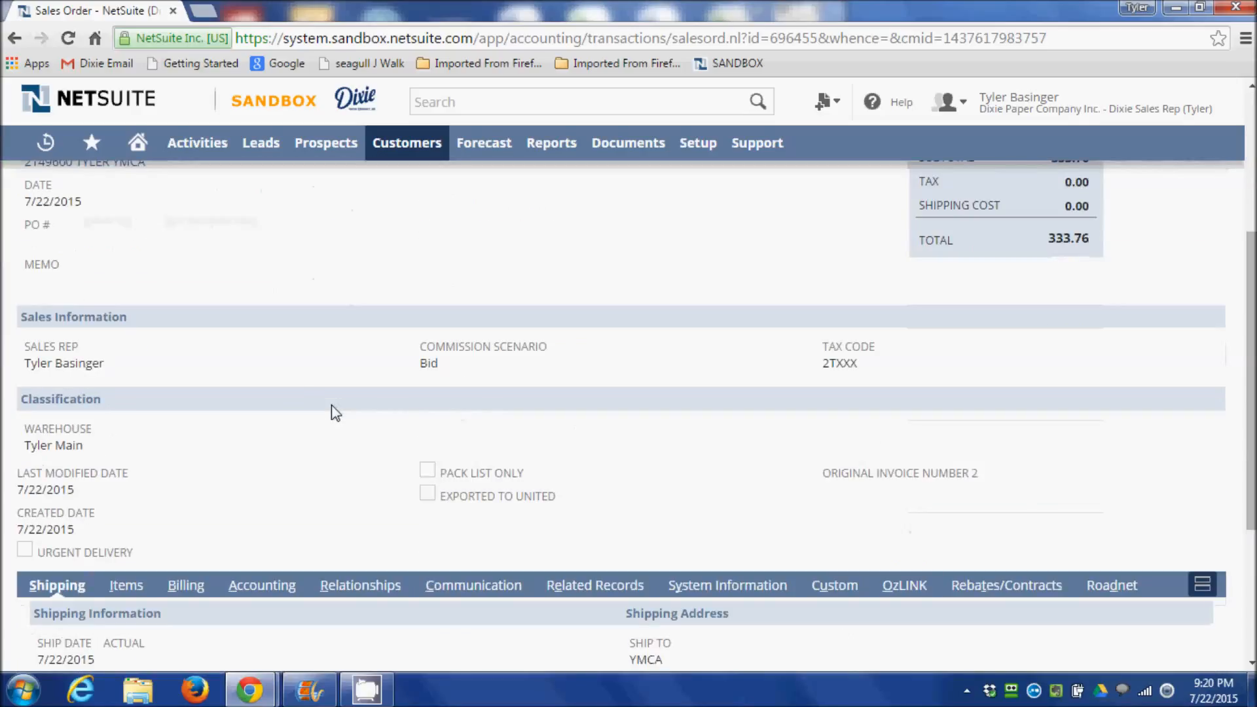
pyautogui.scroll(-4, 300, 385)
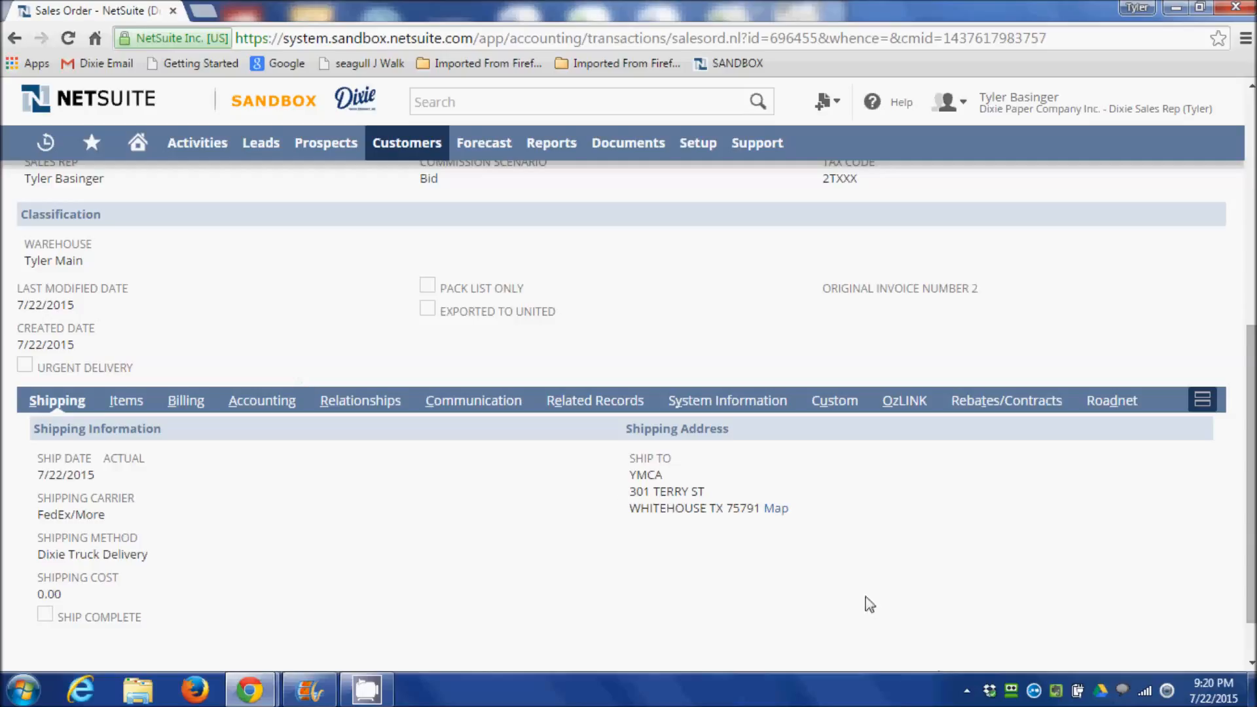
pyautogui.click(967, 690)
# Choose Stop from the screen recorder's tray menu to end the recording
pyautogui.rightClick(965, 595)
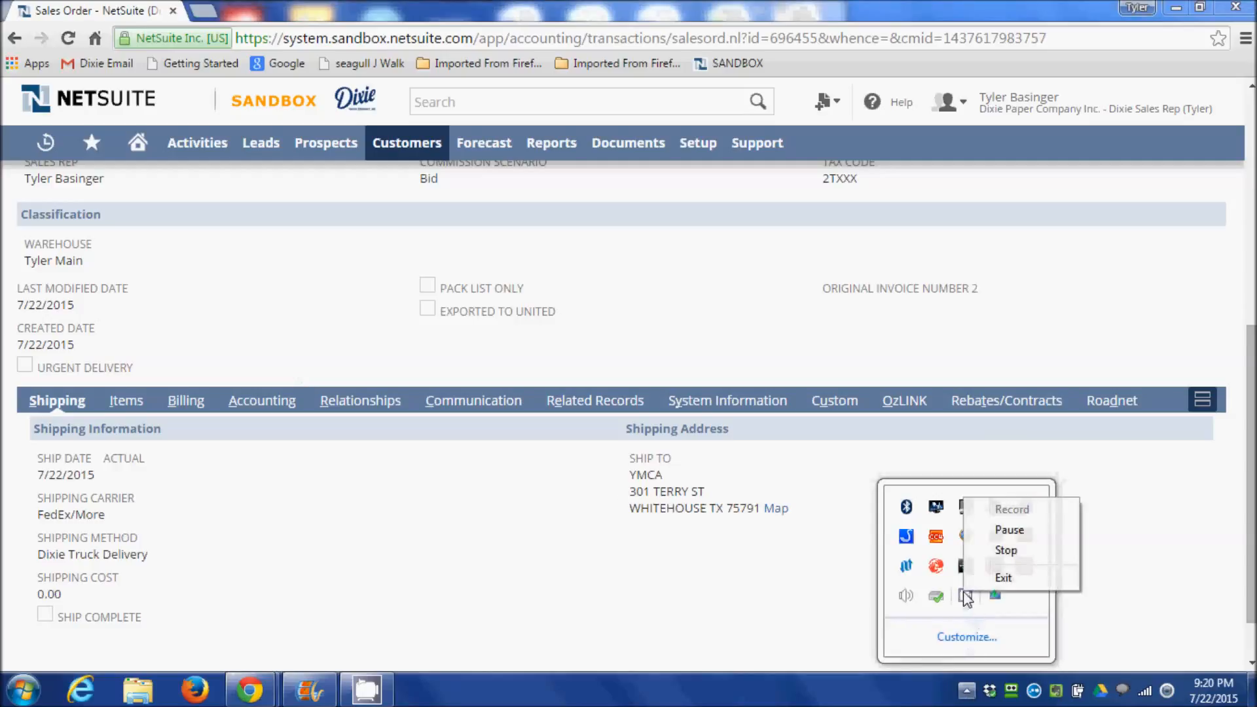
pyautogui.click(1014, 550)
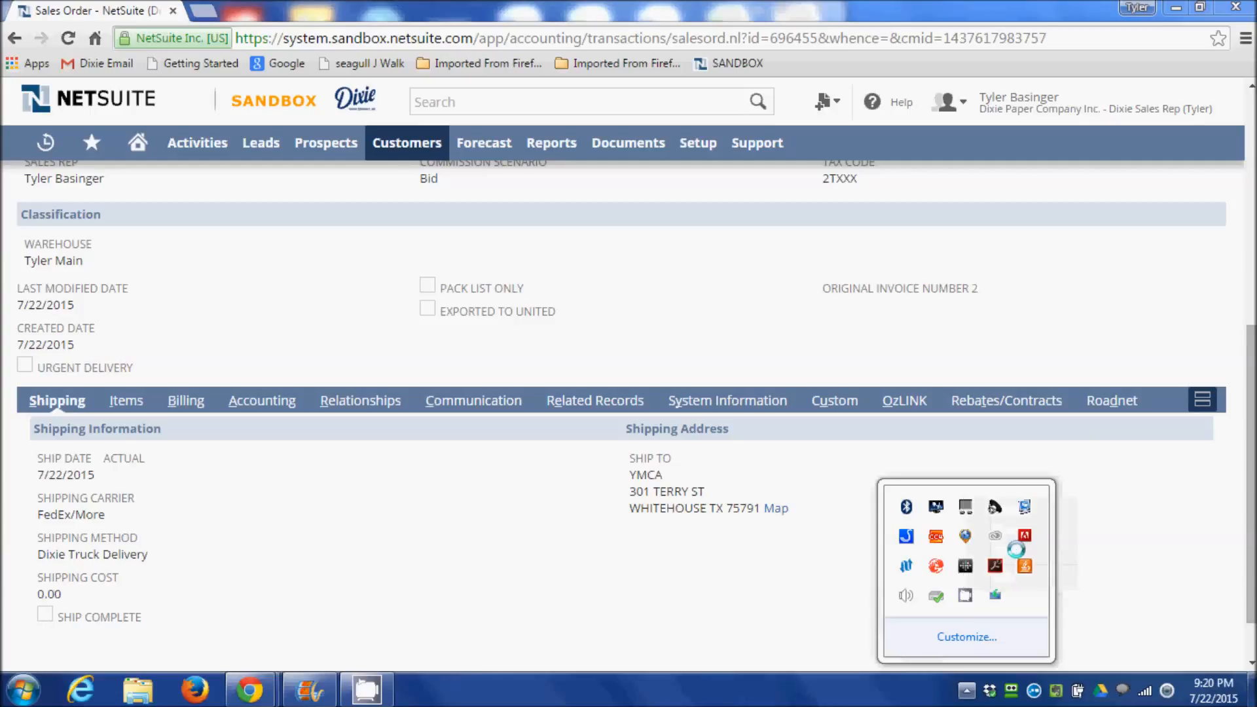
pyautogui.rightClick(964, 599)
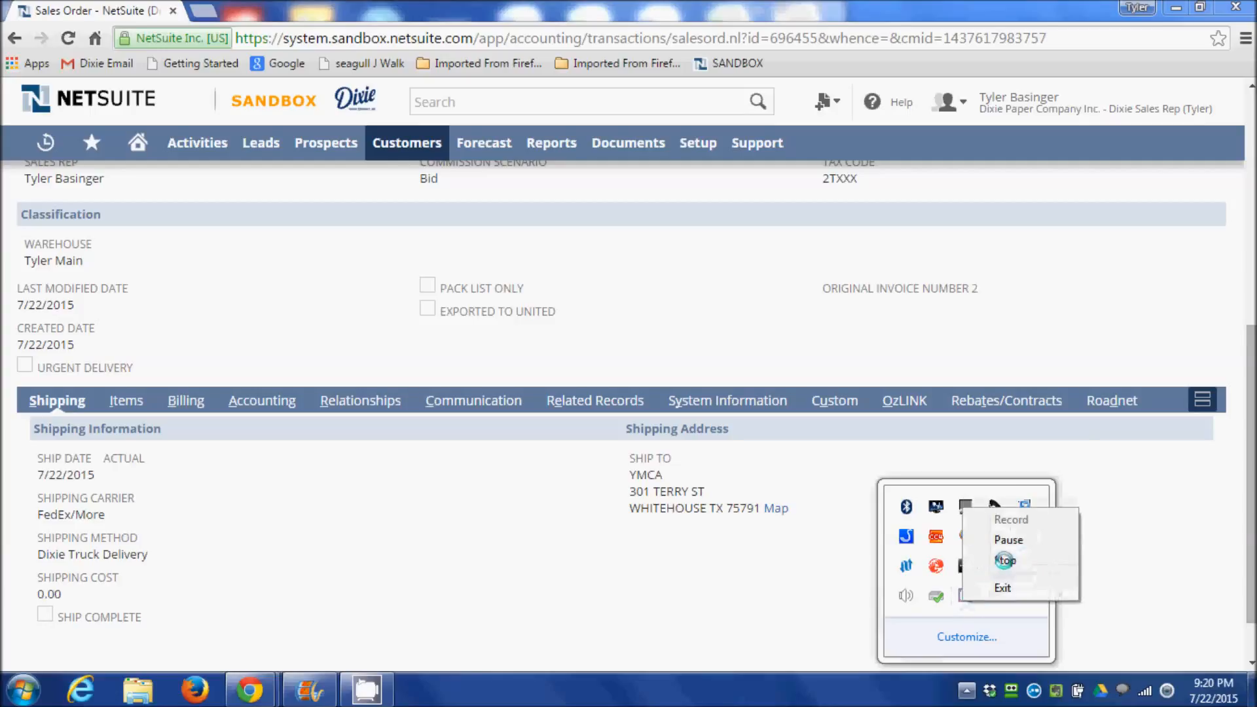
pyautogui.click(1005, 561)
pyautogui.moveTo(385, 701)
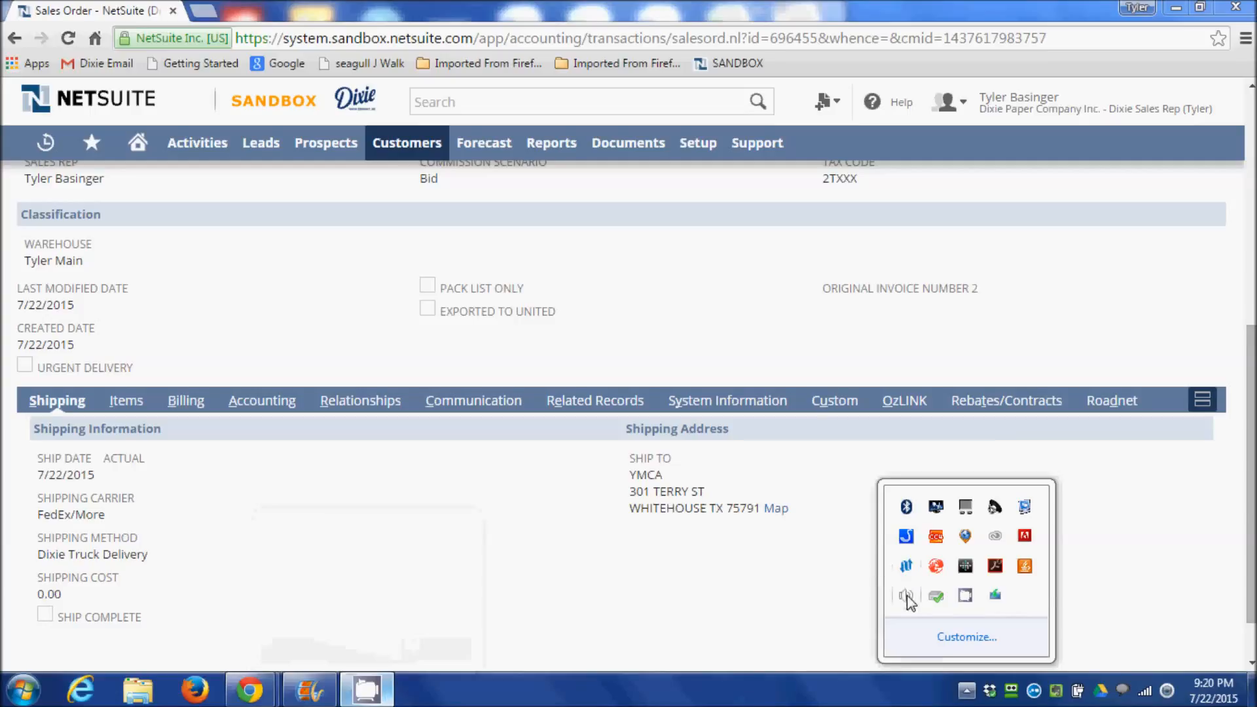
pyautogui.rightClick(963, 596)
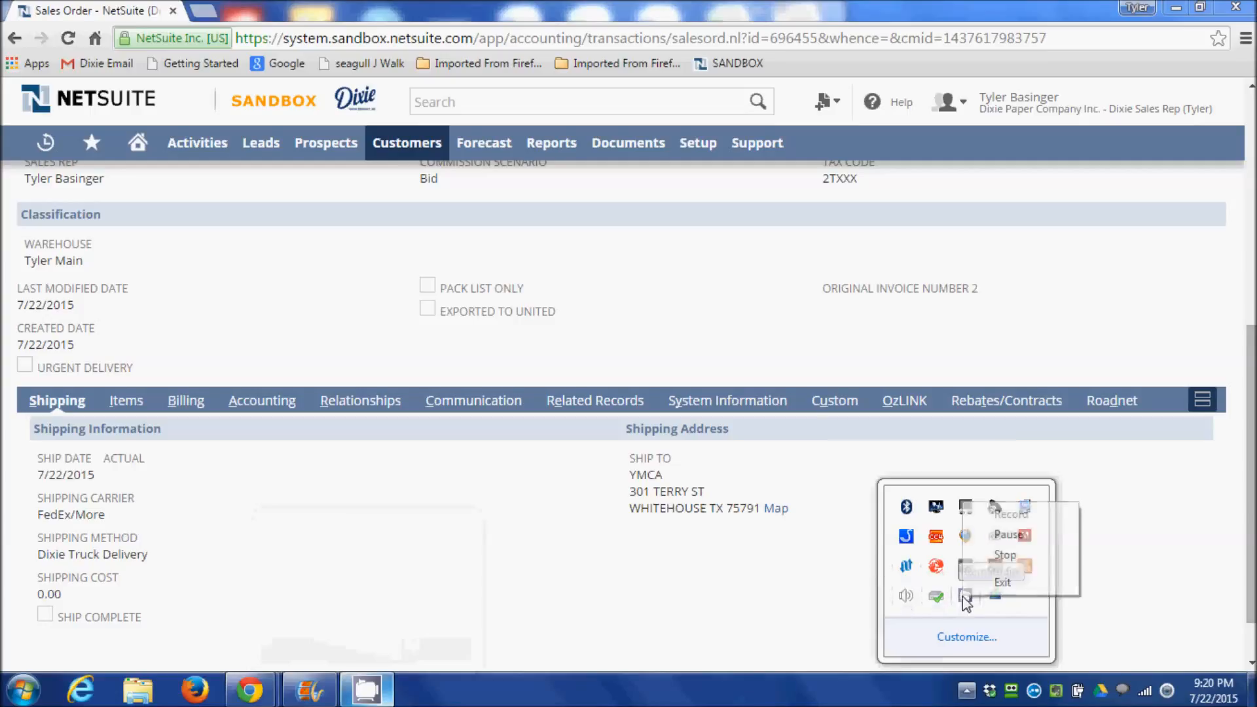
pyautogui.click(1005, 555)
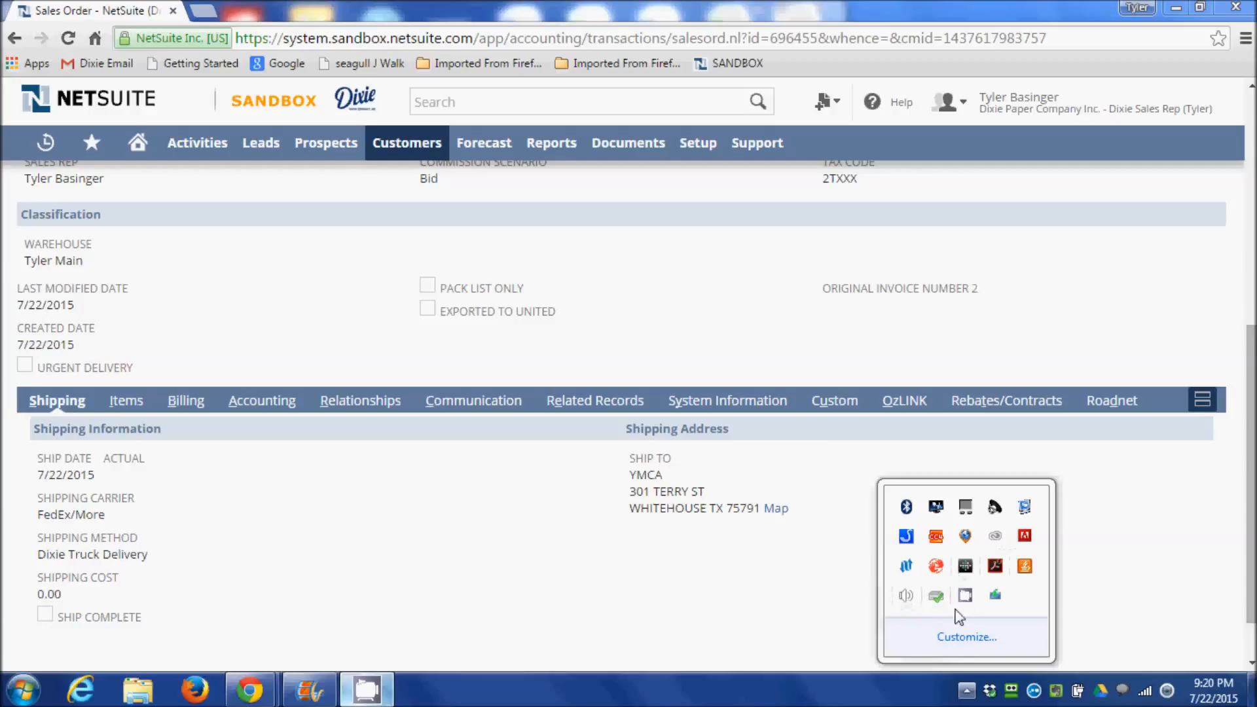
pyautogui.rightClick(964, 597)
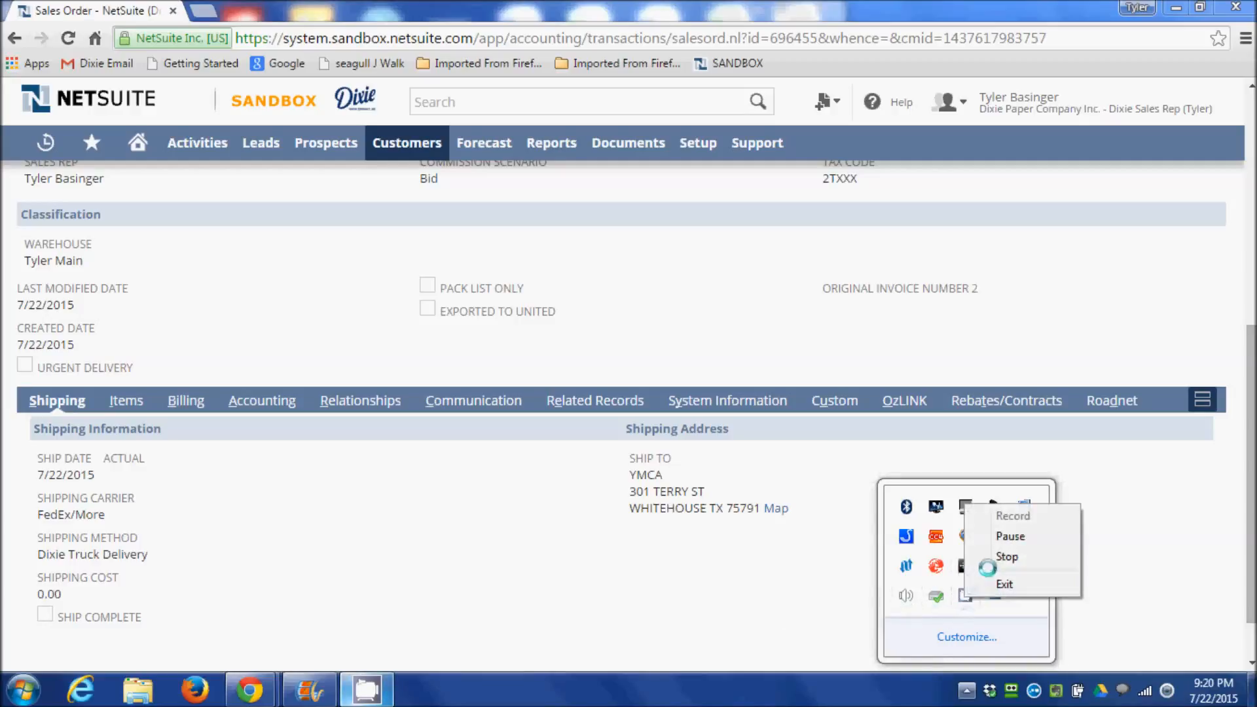